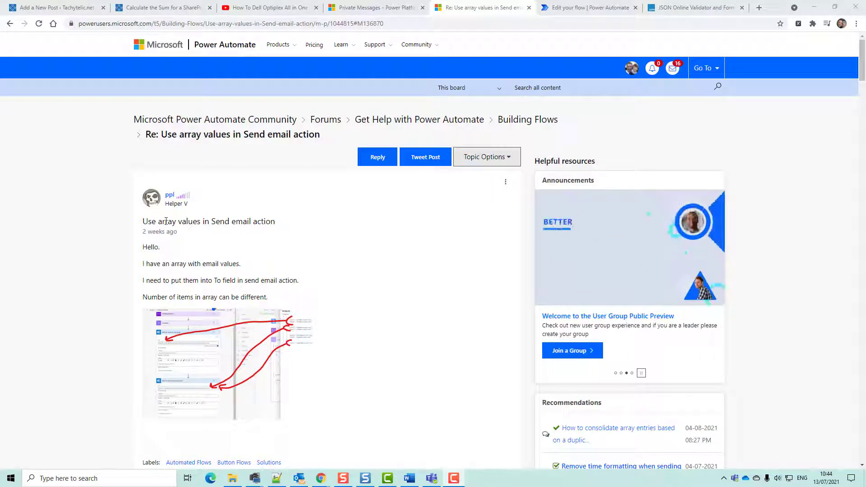
# Copy the three-group JSON array of user emails from the forum reply's code block
pyautogui.scroll(-10, 167, 256)
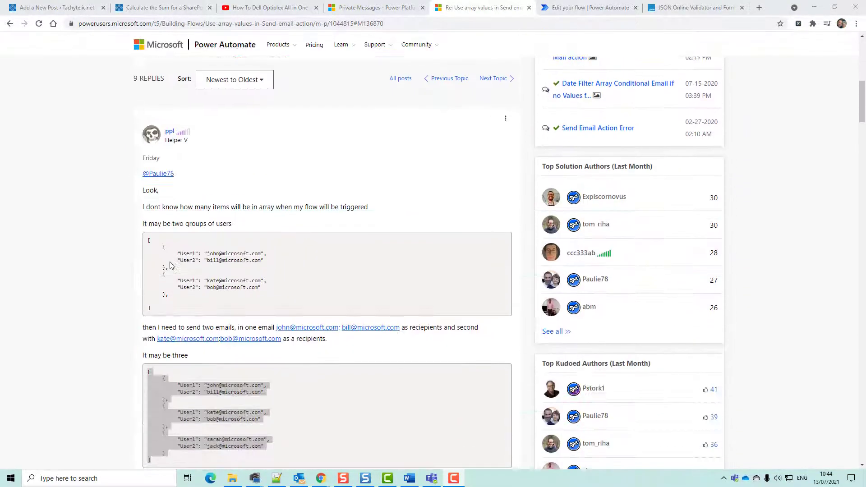
pyautogui.scroll(-3, 186, 254)
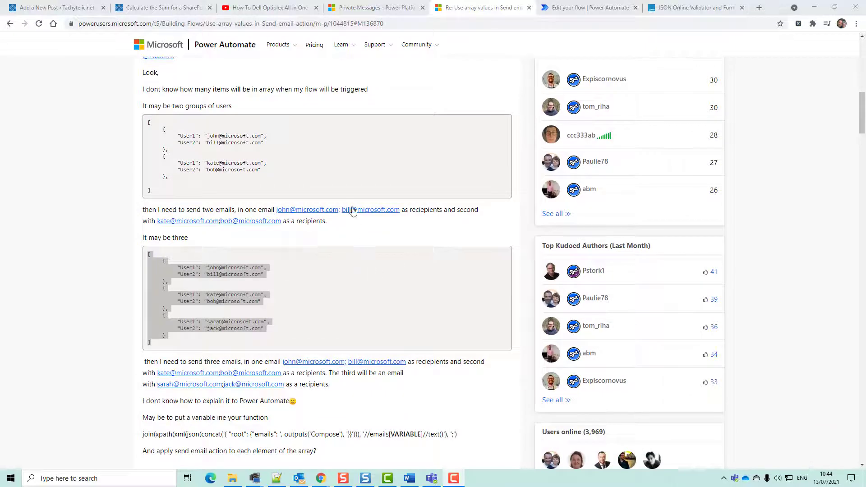
pyautogui.scroll(3, 350, 225)
pyautogui.scroll(-2, 334, 289)
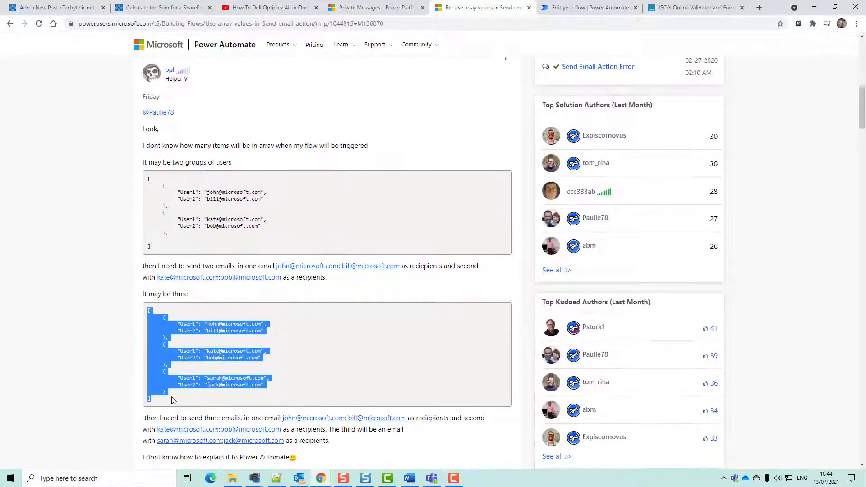
pyautogui.click(164, 401)
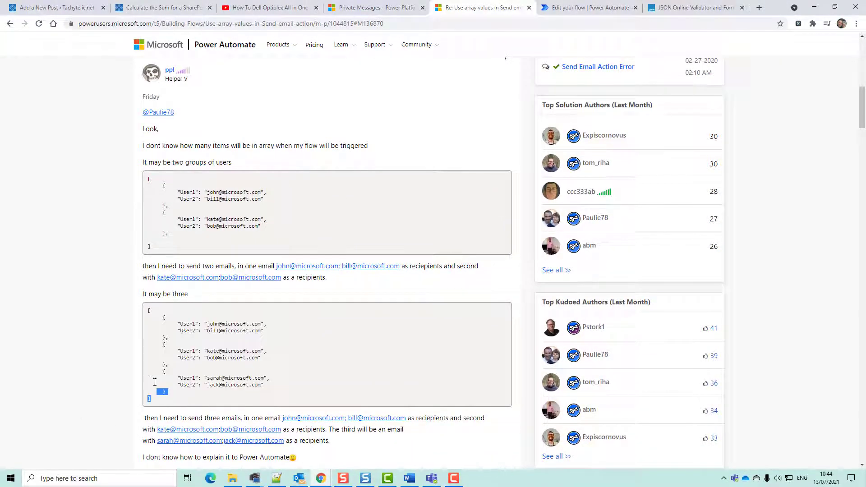
pyautogui.moveTo(155, 382); pyautogui.dragTo(147, 318)
pyautogui.rightClick(166, 333)
pyautogui.click(190, 340)
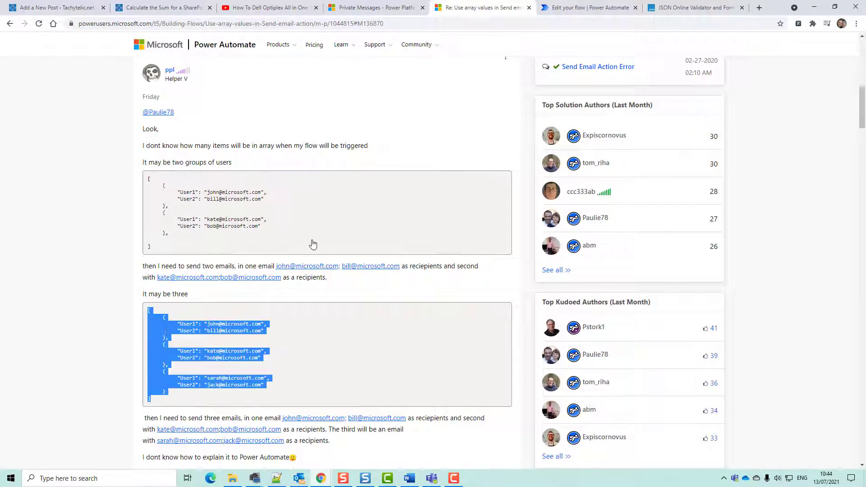
# In the emailsPPL flow, add a Compose step after the trigger holding the pasted JSON array
pyautogui.click(591, 10)
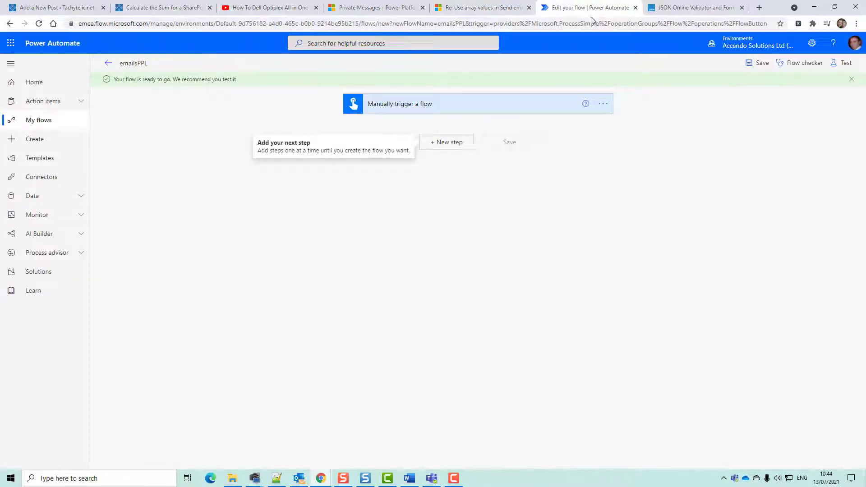
pyautogui.click(437, 143)
pyautogui.write('compose')
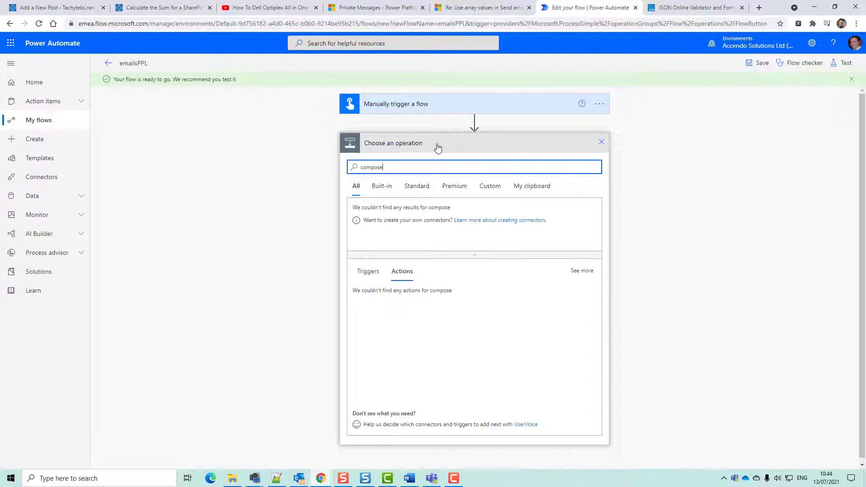
pyautogui.click(412, 298)
pyautogui.click(449, 165)
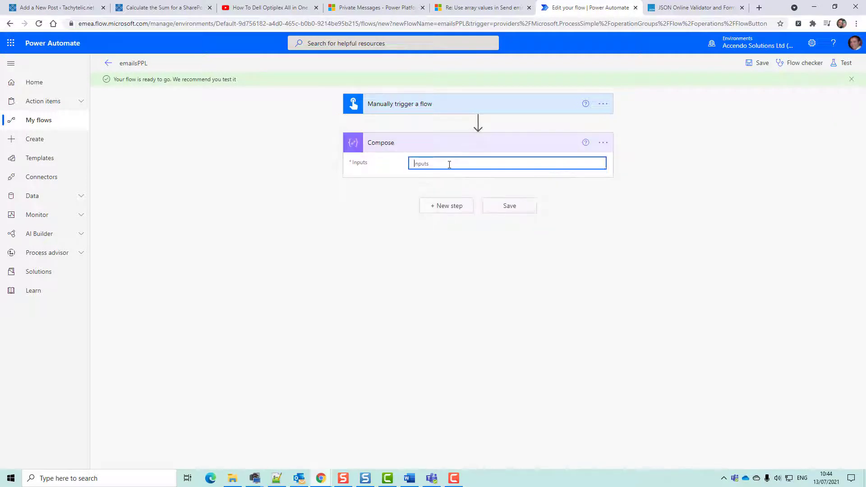
pyautogui.hotkey('ctrl', 'v')
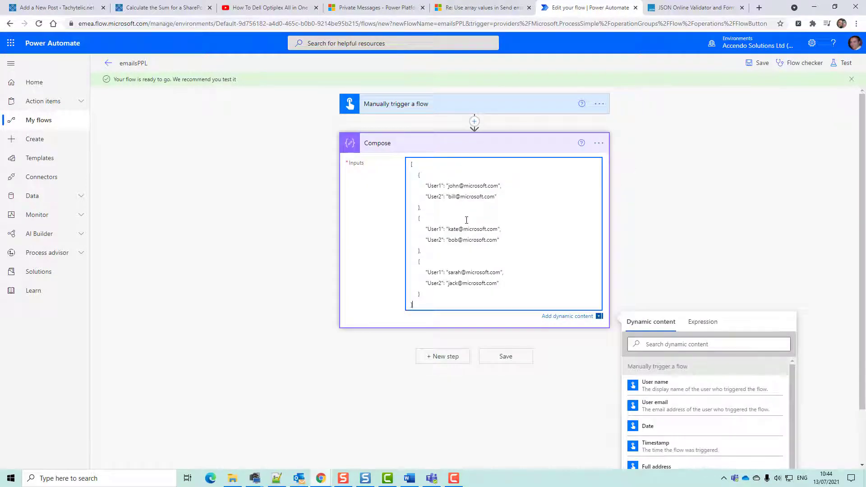
# Add an Apply to each loop iterating over the Compose Outputs
pyautogui.click(442, 354)
pyautogui.write('appl')
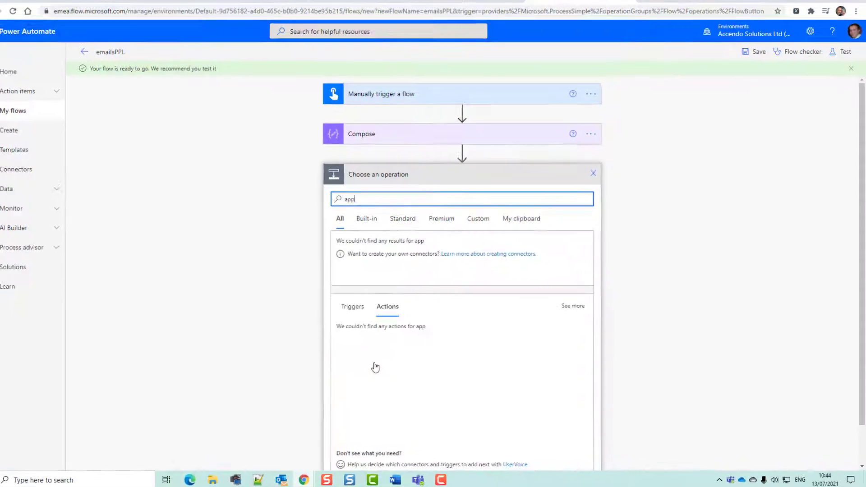
pyautogui.write('y')
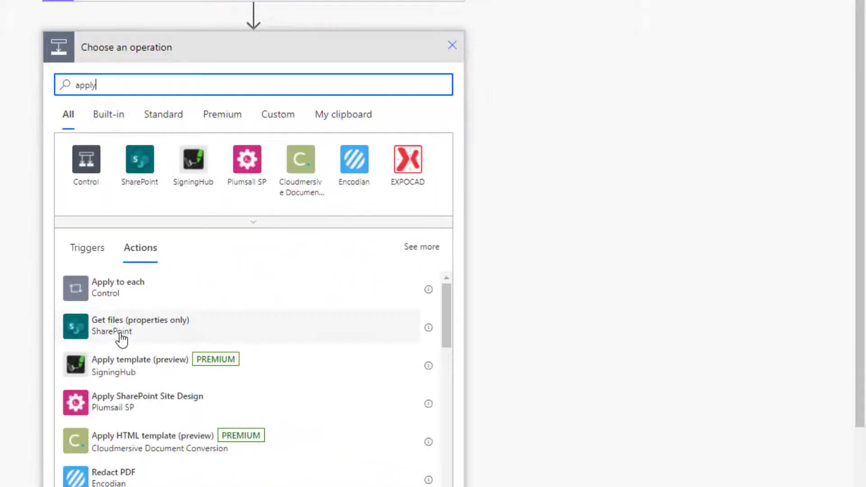
pyautogui.click(142, 294)
pyautogui.click(111, 97)
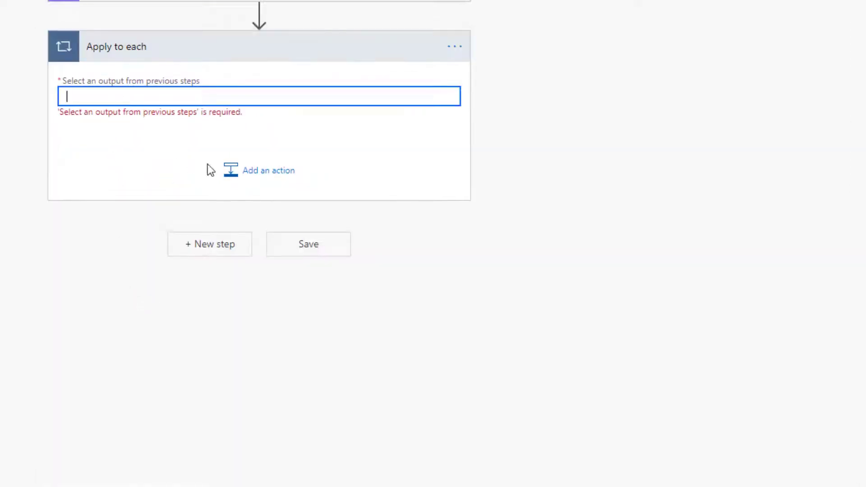
pyautogui.click(560, 235)
# Put a Compose 2 action with the item() expression inside the loop and save the flow
pyautogui.click(261, 181)
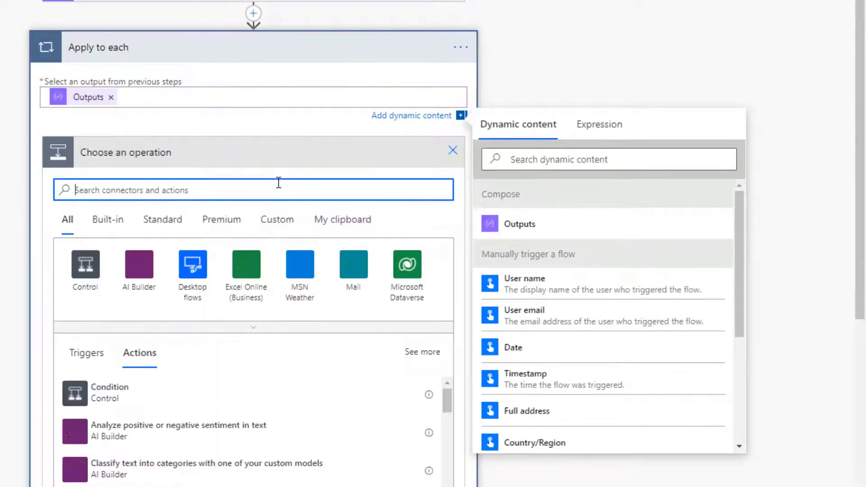
pyautogui.write('compose')
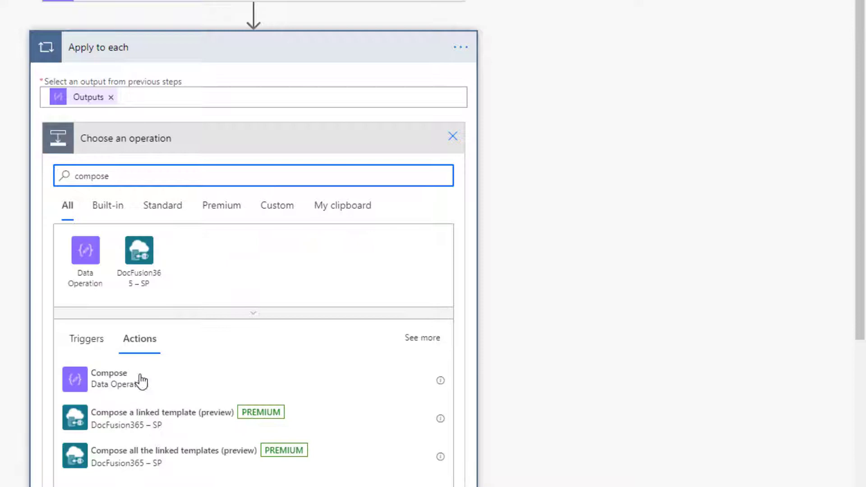
pyautogui.click(142, 380)
pyautogui.click(259, 175)
pyautogui.click(632, 199)
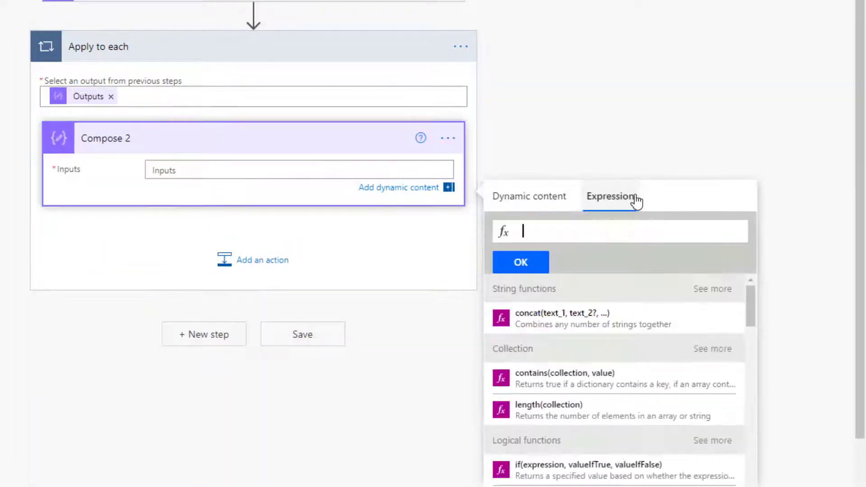
pyautogui.write('item()')
pyautogui.click(532, 263)
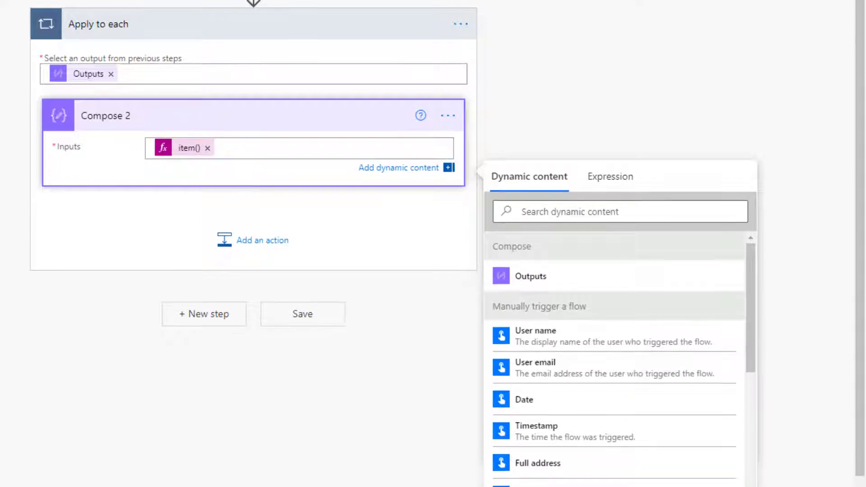
pyautogui.hotkey('ctrl', 's')
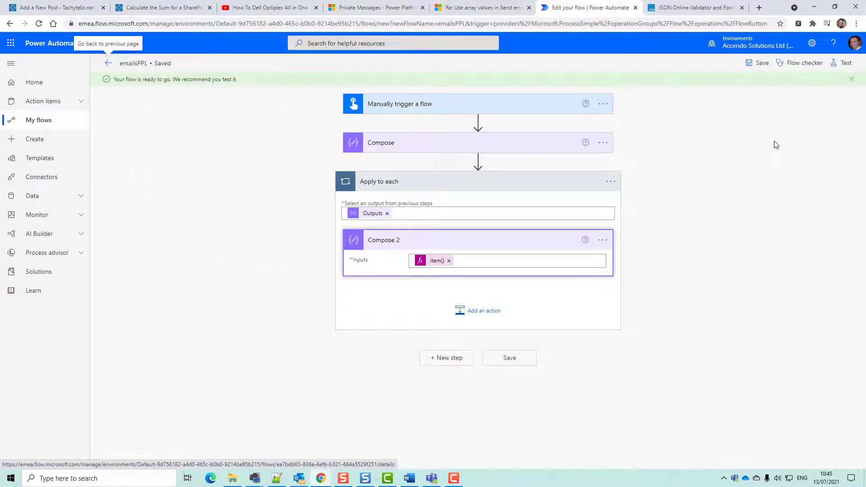
# Run a manually triggered test of the flow
pyautogui.click(843, 63)
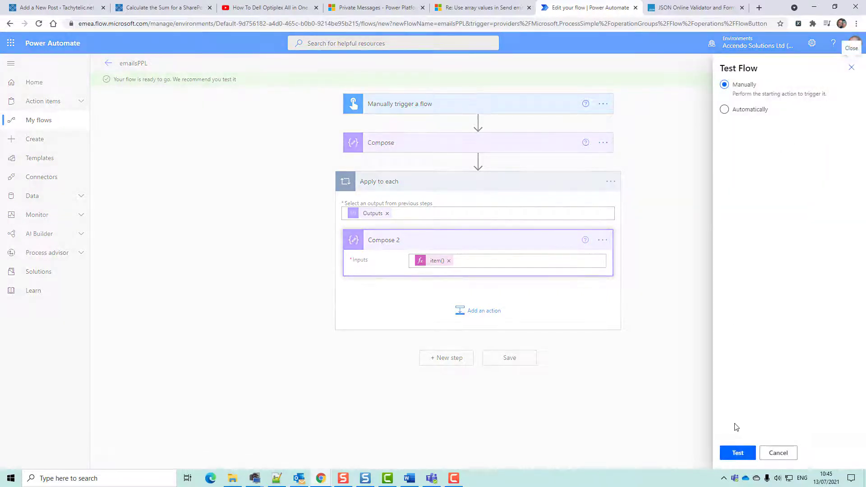
pyautogui.click(733, 455)
pyautogui.click(734, 453)
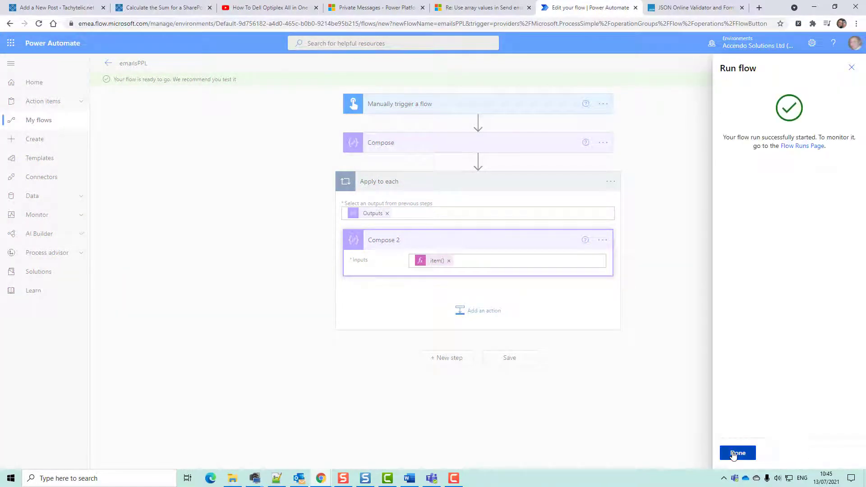
pyautogui.click(736, 453)
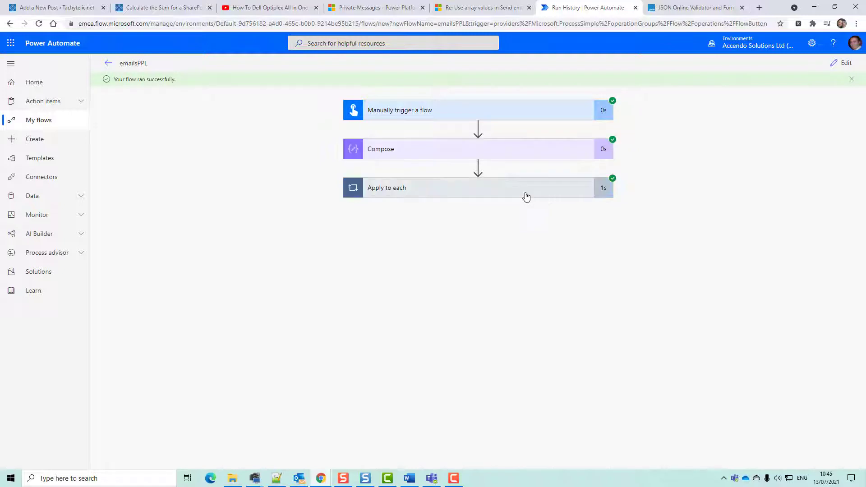
# Check Compose 2's output across loop iterations, then return to editing its inputs
pyautogui.click(525, 196)
pyautogui.click(508, 242)
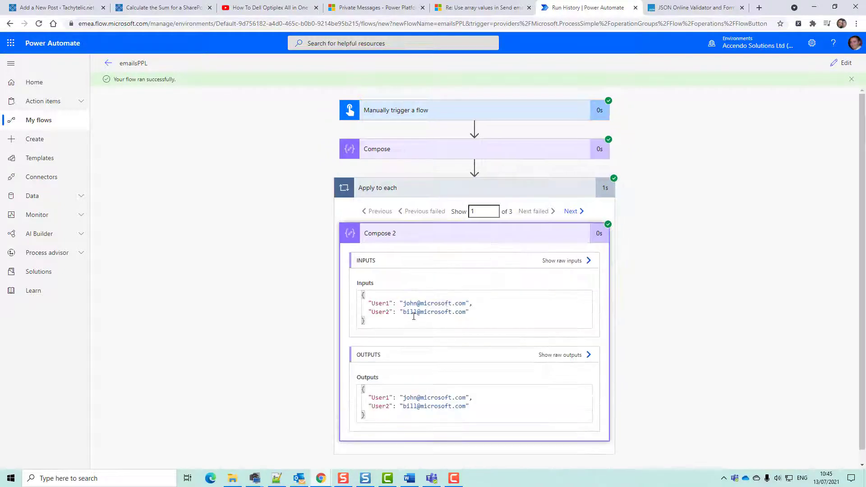
pyautogui.click(570, 212)
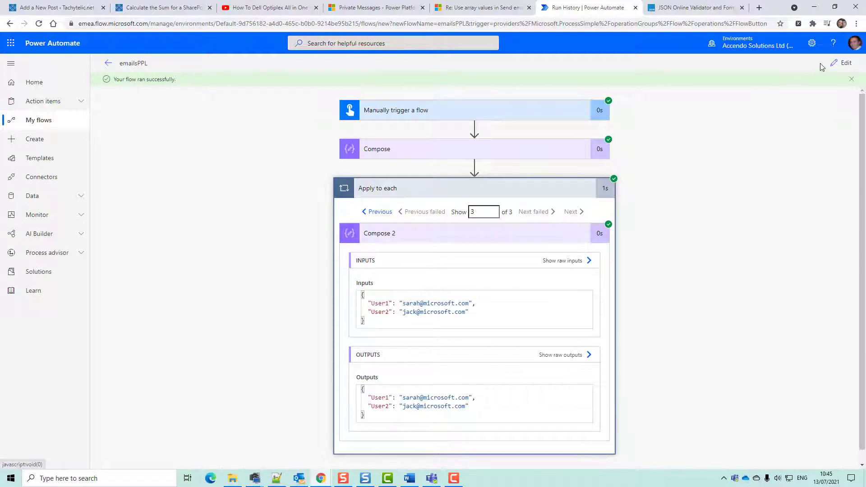
pyautogui.click(842, 63)
pyautogui.click(488, 245)
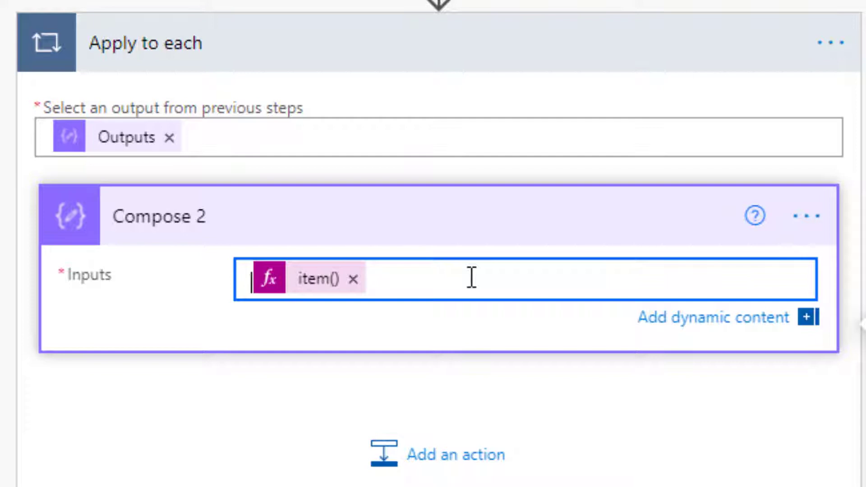
# Wrap the Compose 2 input as { "root": { "emails": item() }}
pyautogui.write('{ " ')
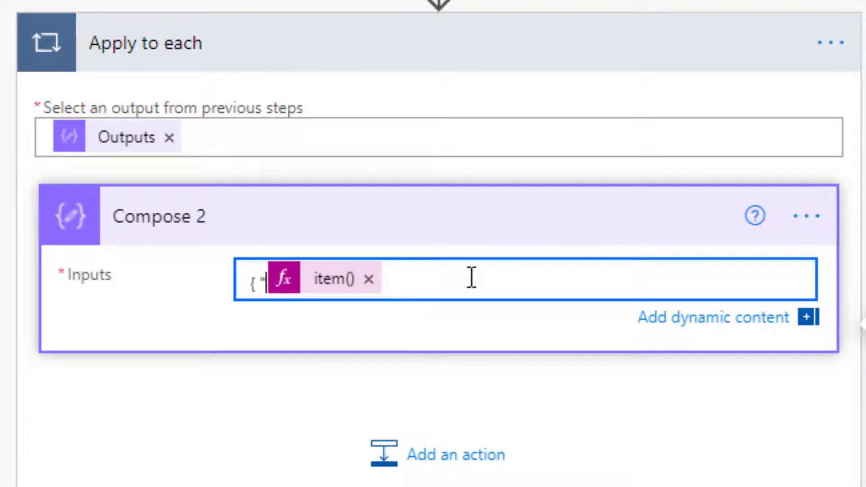
pyautogui.write('root": ')
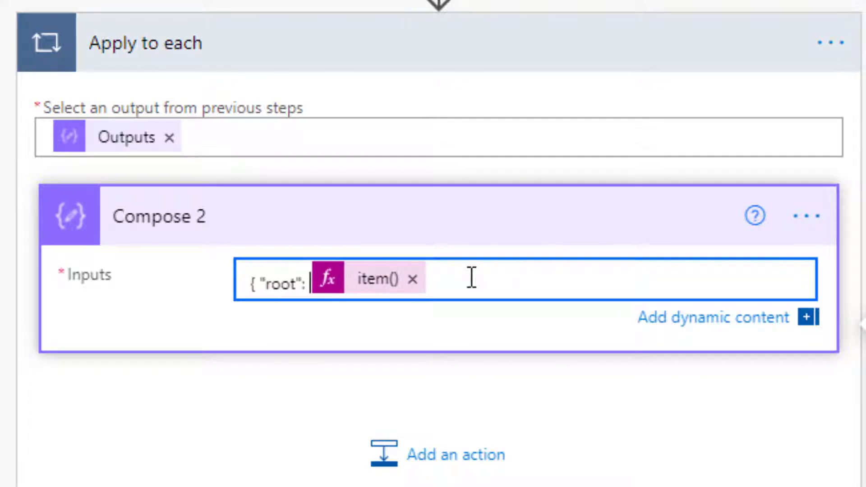
pyautogui.write('{')
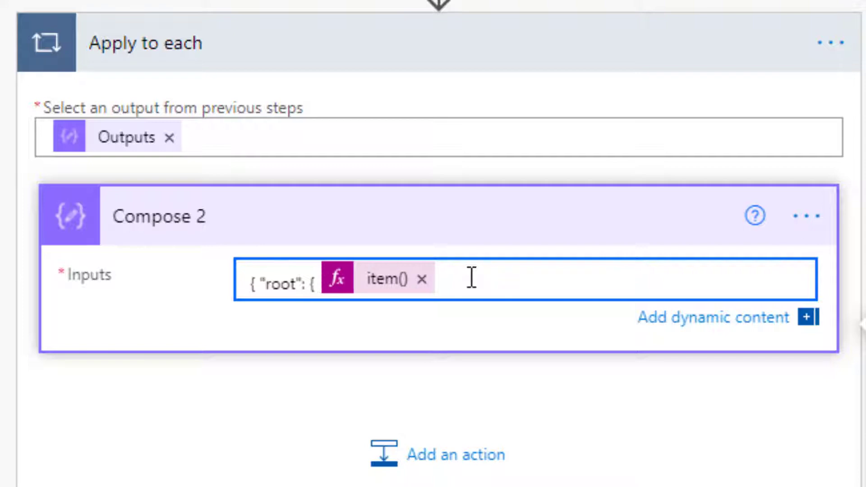
pyautogui.write(' "emails":')
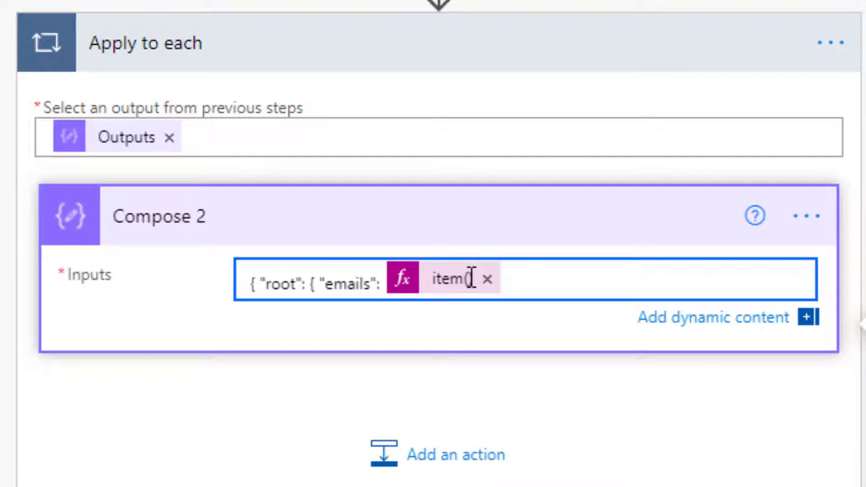
pyautogui.press('End')
pyautogui.write('}}')
# Rename the Compose 2 action to emailsJSON
pyautogui.click(818, 250)
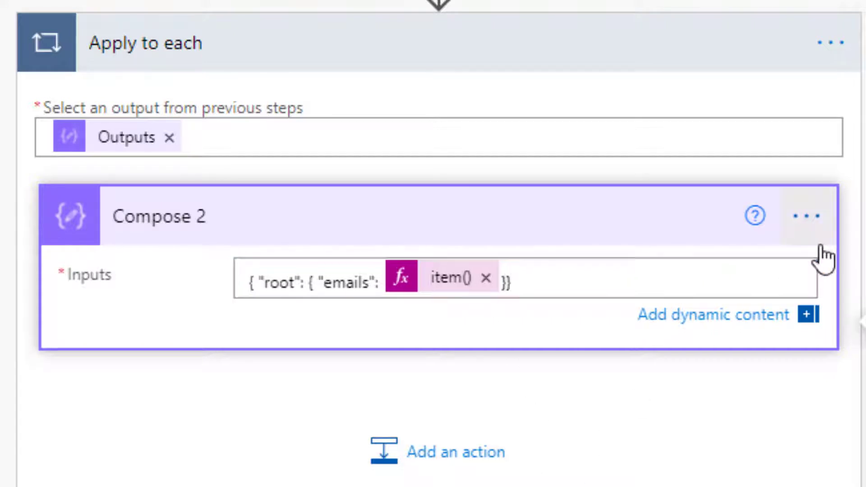
pyautogui.click(168, 217)
pyautogui.write('emails')
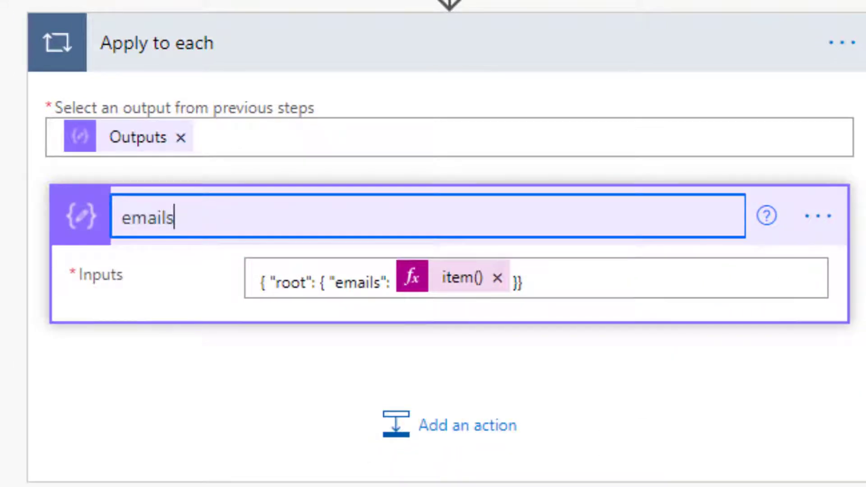
pyautogui.write('?K')
pyautogui.press('BackSpace')
pyautogui.write('SPO')
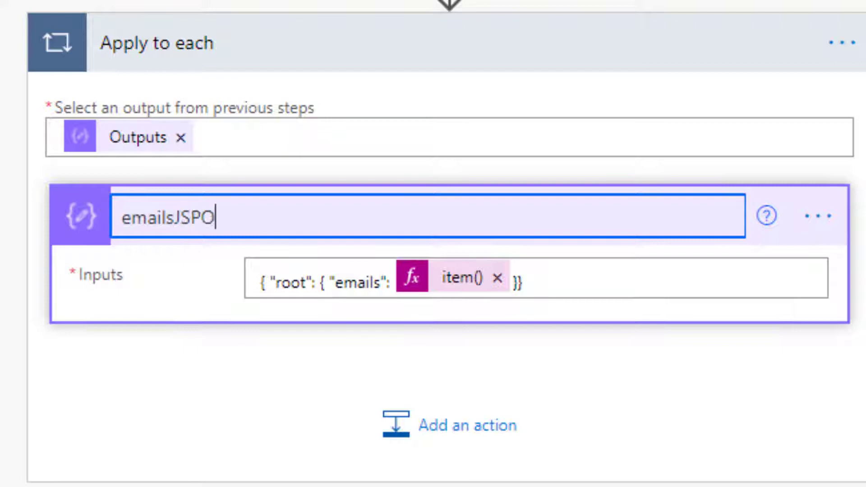
pyautogui.press('BackSpace')
pyautogui.press('BackSpace')
pyautogui.write('ON')
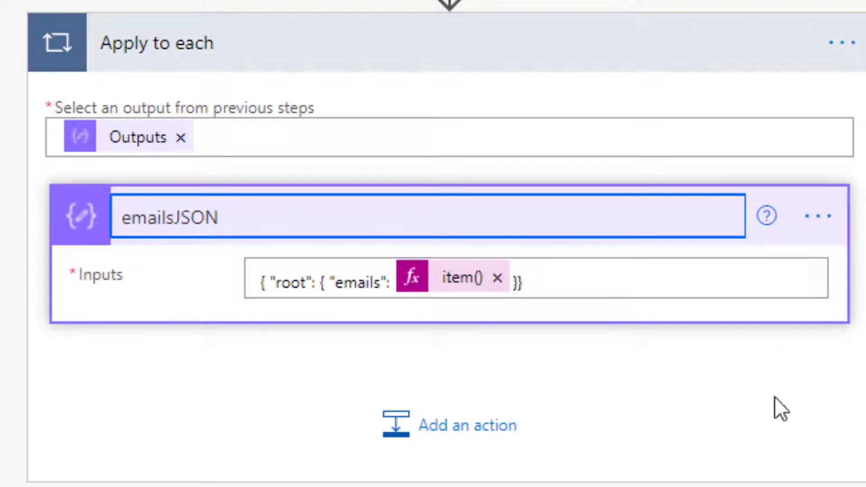
pyautogui.press('Return')
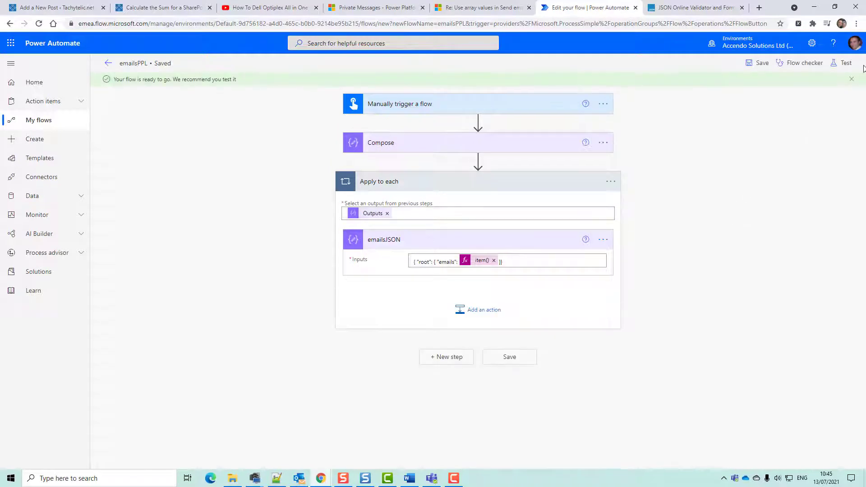
# Run another manual test and view emailsJSON's inputs and outputs in the loop results
pyautogui.click(842, 62)
pyautogui.click(743, 453)
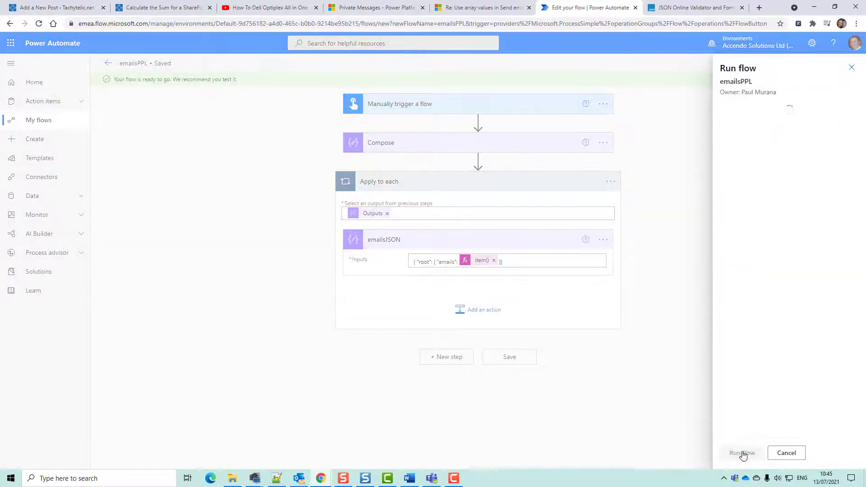
pyautogui.click(743, 453)
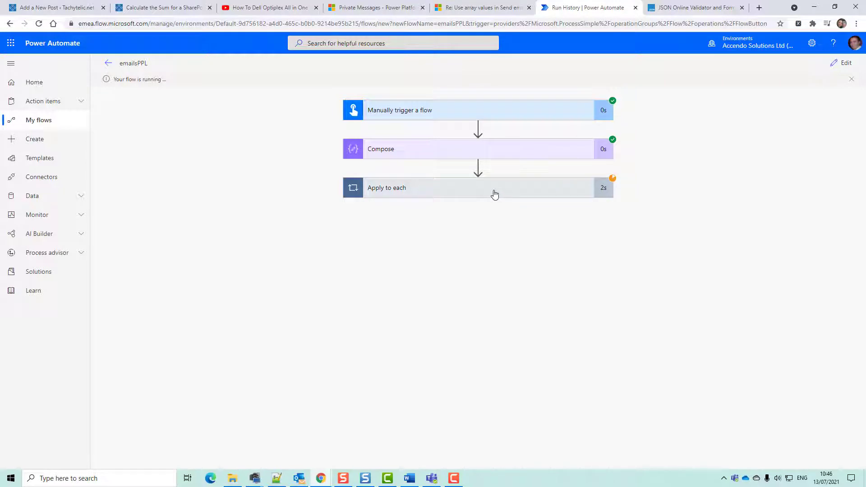
pyautogui.click(494, 194)
pyautogui.click(474, 234)
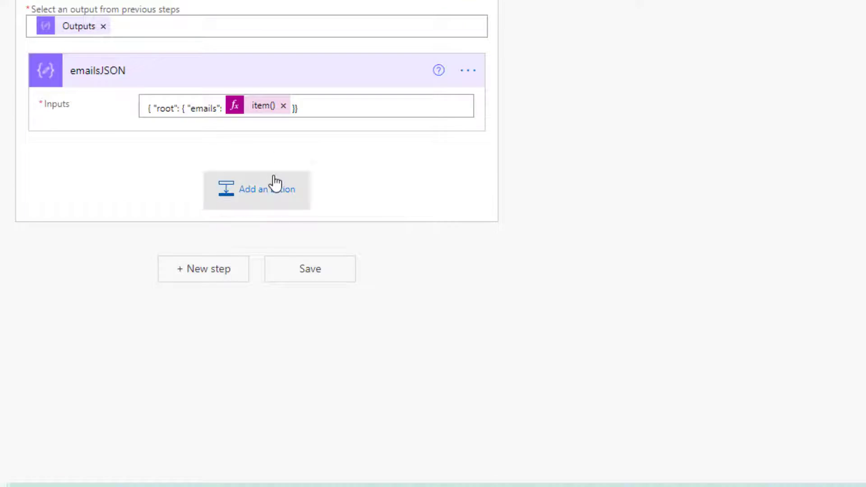
# Add a new Compose action inside the loop, renamed emailsXML
pyautogui.click(274, 184)
pyautogui.write('compose')
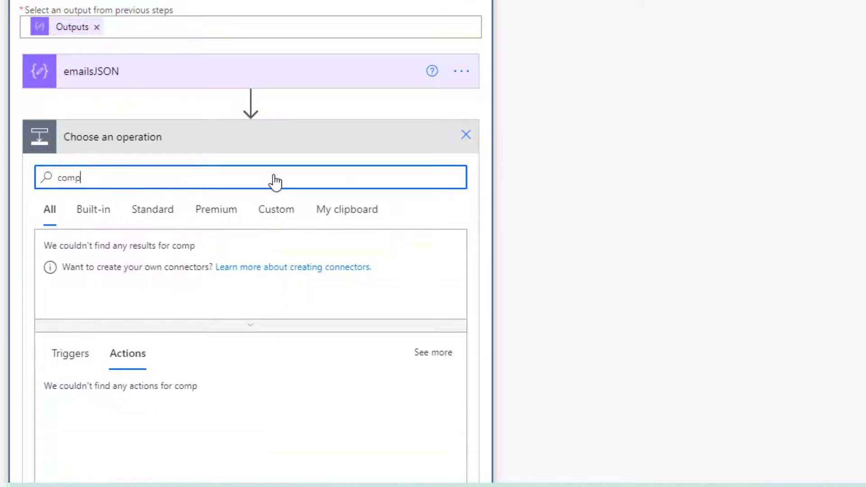
pyautogui.click(130, 411)
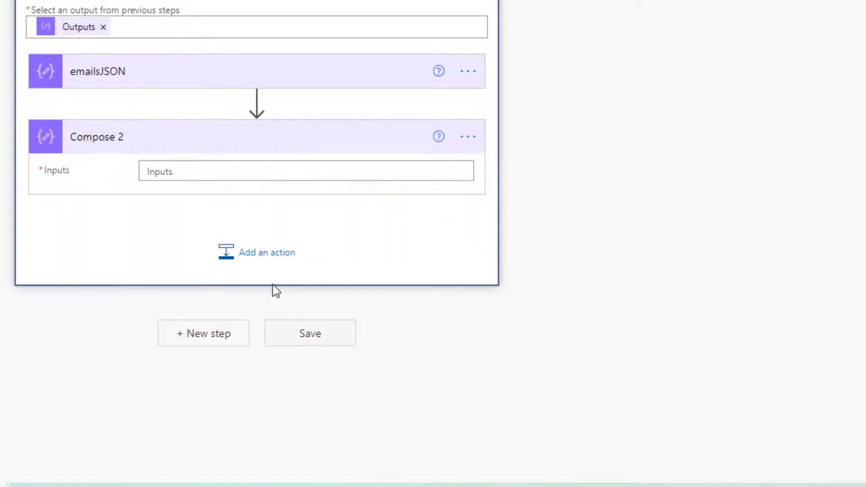
pyautogui.click(468, 136)
pyautogui.click(513, 161)
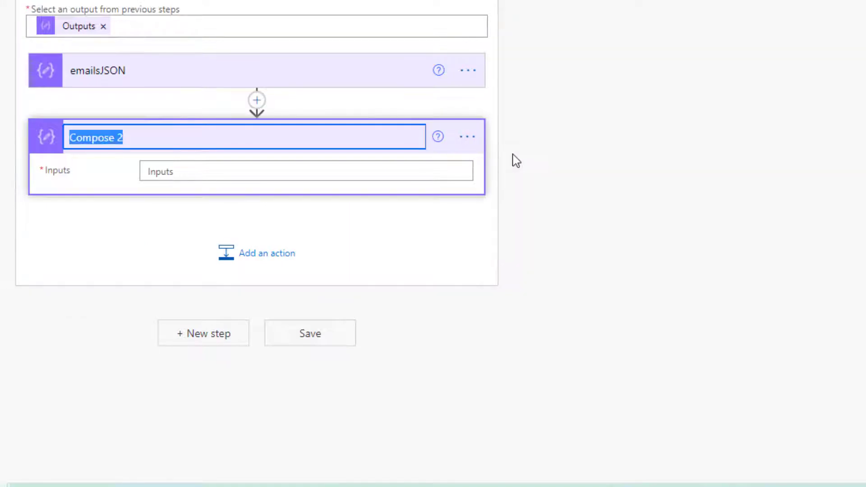
pyautogui.write('x')
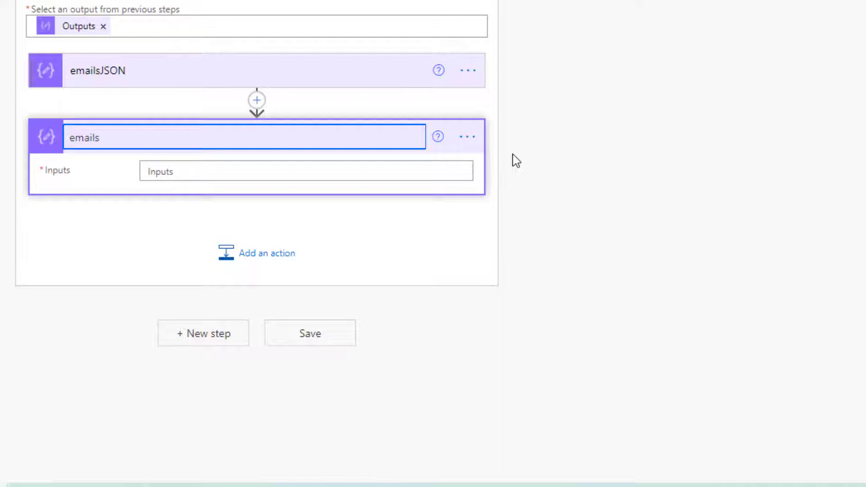
# Set emailsXML's input to xml(outputs('emailsJSON')), save, and start a manual test
pyautogui.click(470, 166)
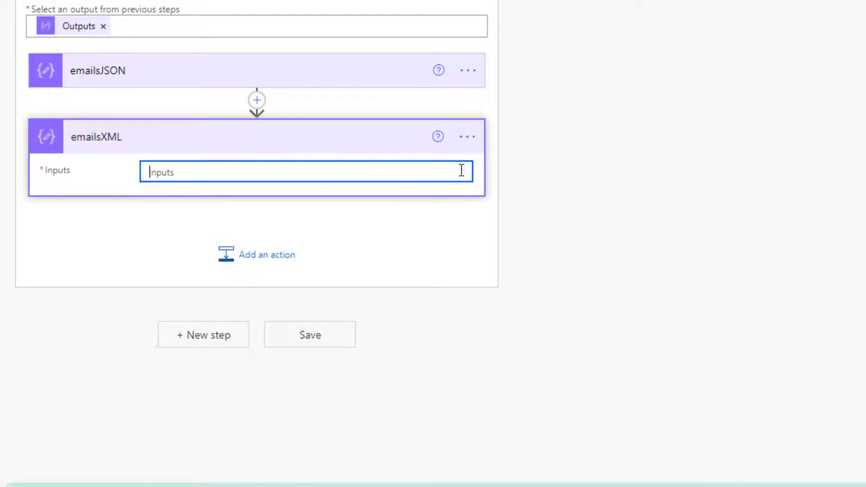
pyautogui.click(623, 206)
pyautogui.write('xml(')
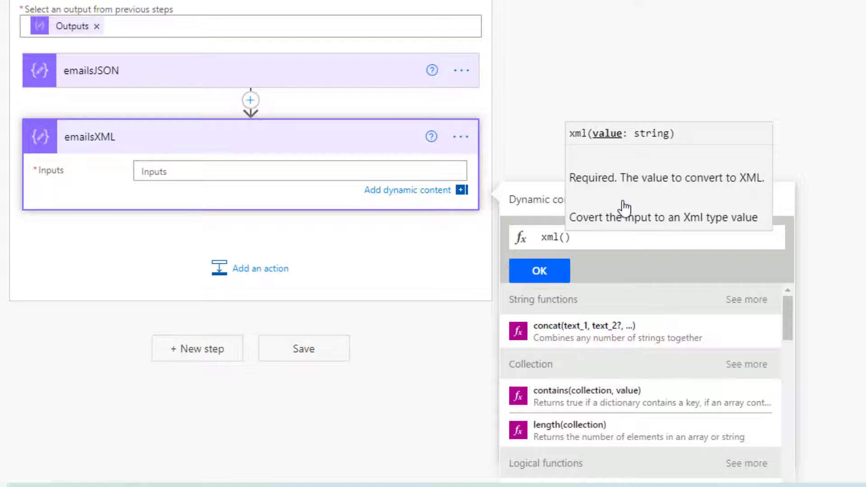
pyautogui.click(554, 210)
pyautogui.click(558, 331)
pyautogui.click(551, 272)
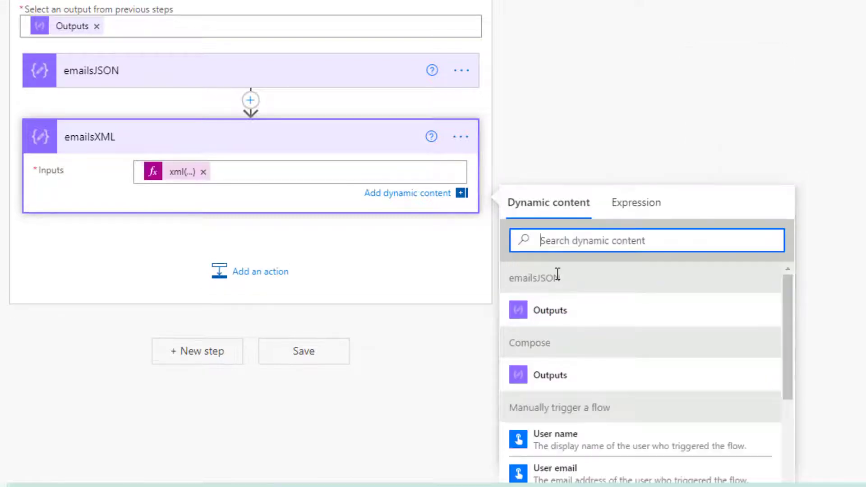
pyautogui.click(325, 367)
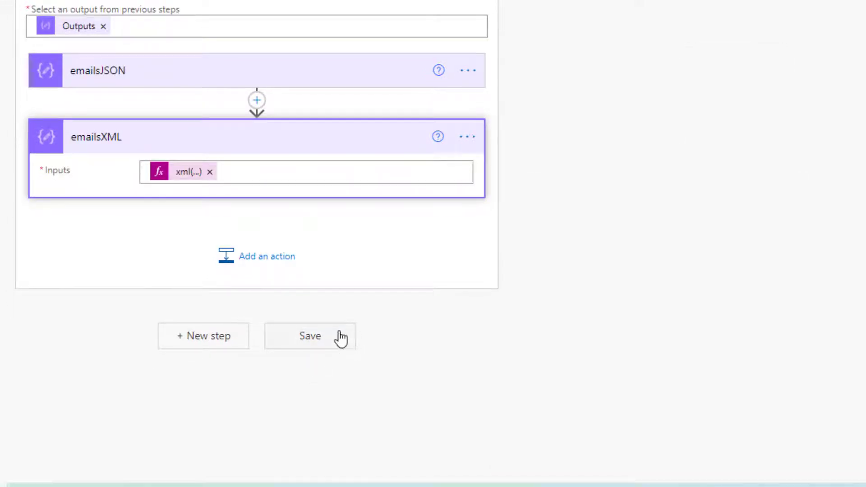
pyautogui.click(341, 338)
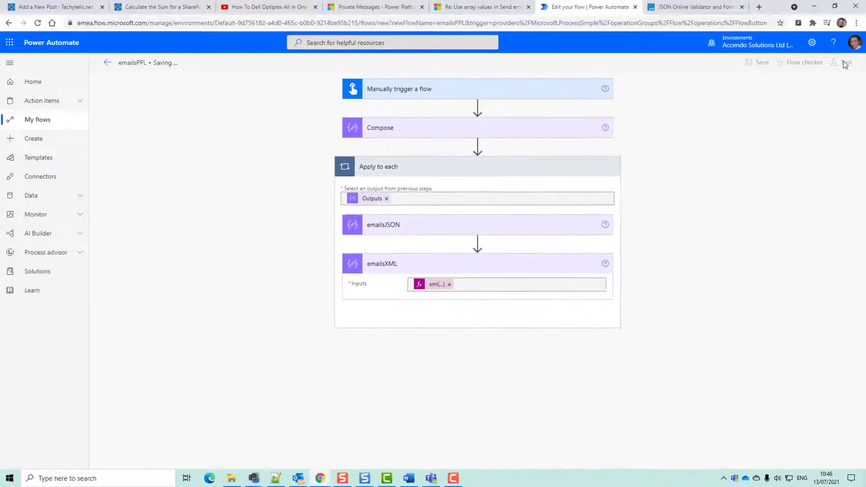
pyautogui.click(837, 64)
pyautogui.click(739, 452)
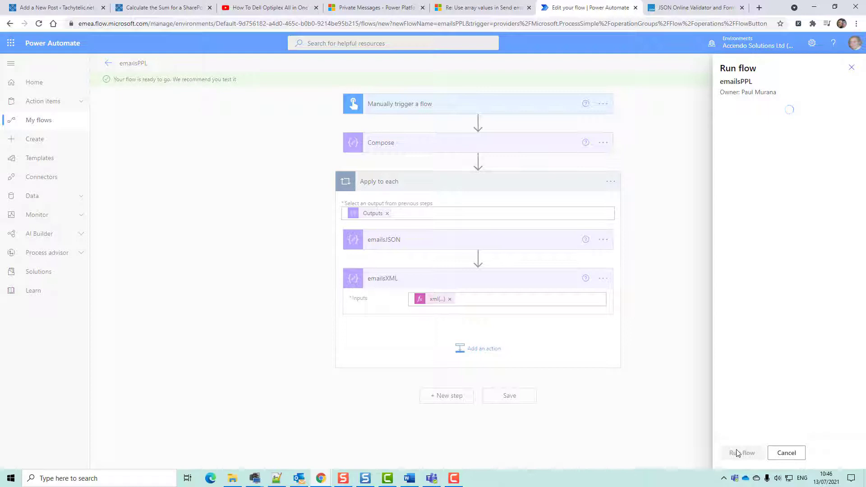
# Run the test and select the XML shown in emailsXML's first-iteration results
pyautogui.click(738, 453)
pyautogui.click(738, 452)
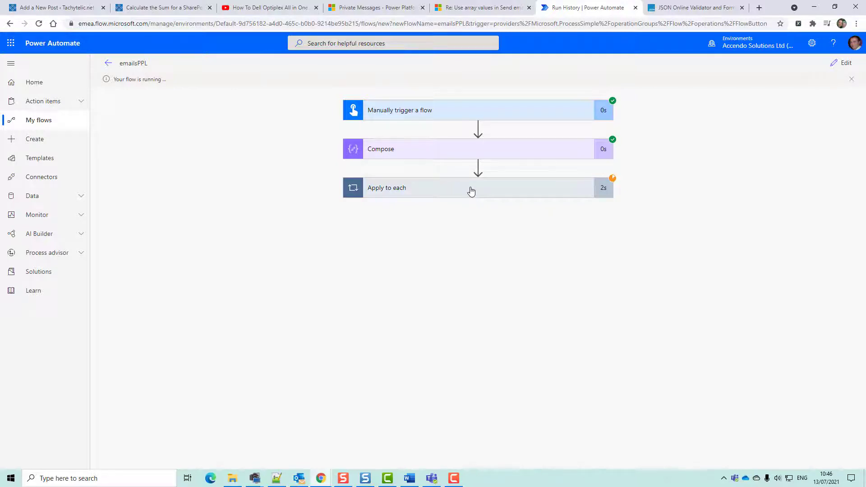
pyautogui.click(471, 190)
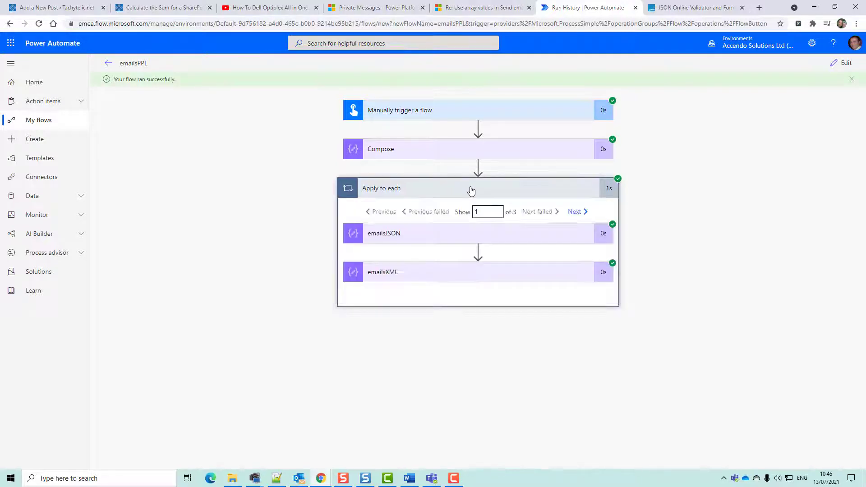
pyautogui.click(435, 275)
pyautogui.tripleClick(430, 333)
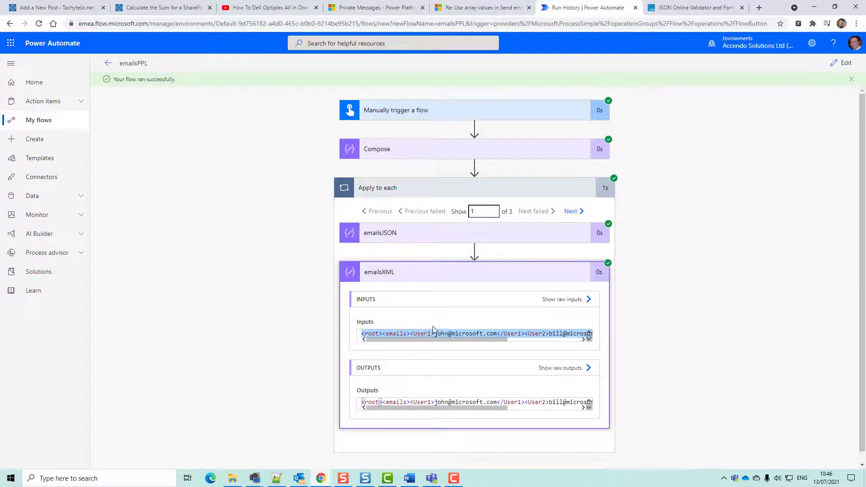
# Open xpather.com in a new tab and paste the emails XML in place of the sample
pyautogui.click(758, 8)
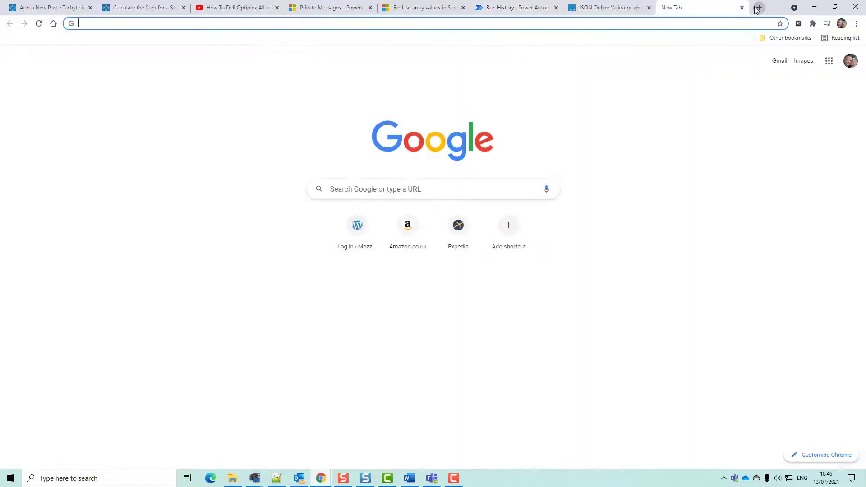
pyautogui.write('xpa')
pyautogui.press('Return')
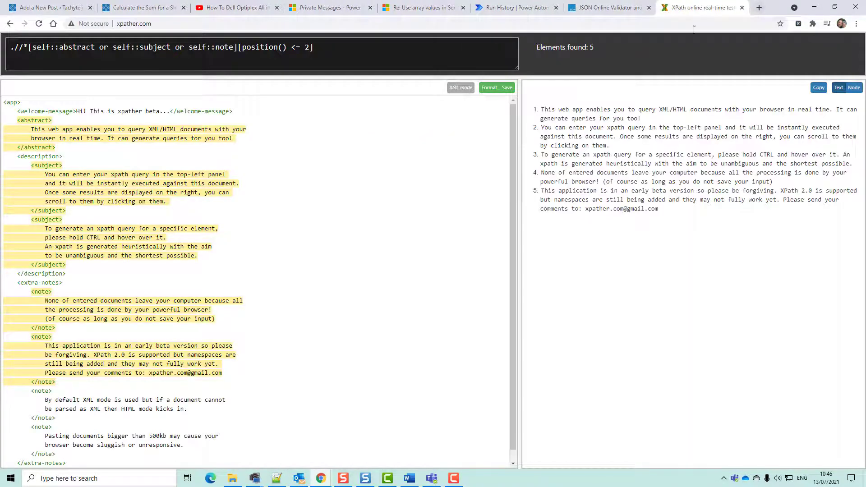
pyautogui.hotkey('ctrl', 'a')
pyautogui.hotkey('ctrl', 'v')
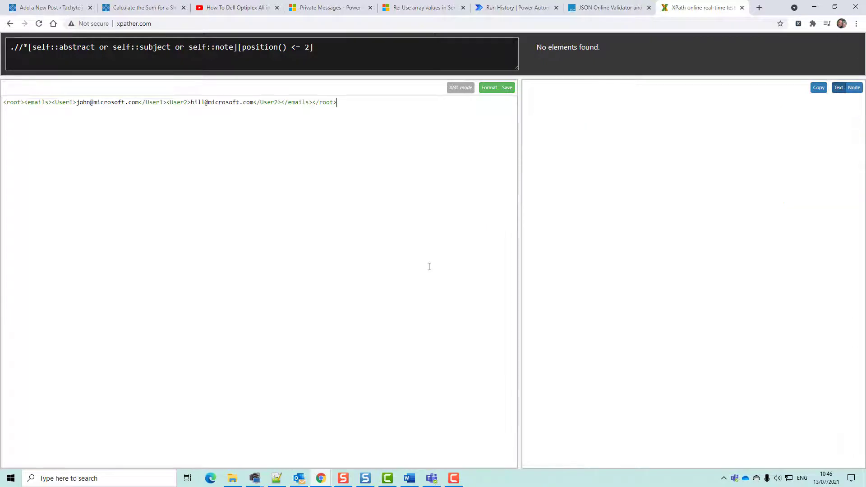
# Query the XML with //emails//text() to list both addresses, then return to the flow
pyautogui.hotkey('shift', 'Tab')
pyautogui.hotkey('ctrl', 'a')
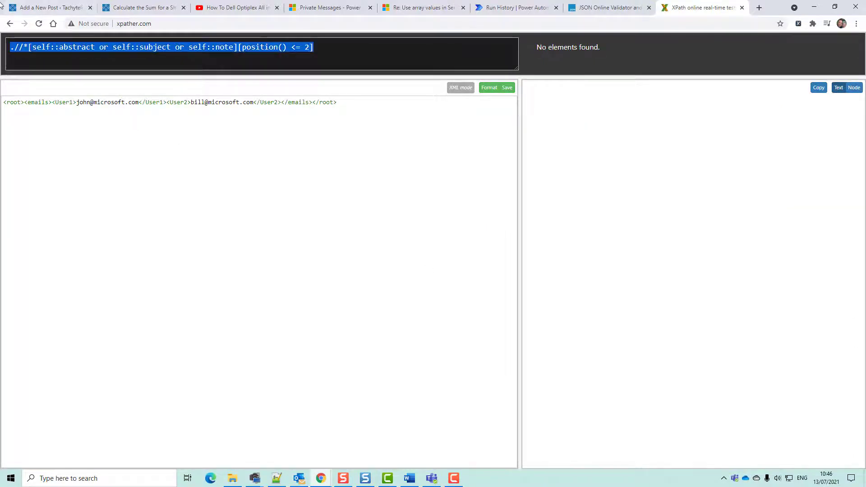
pyautogui.press('BackSpace')
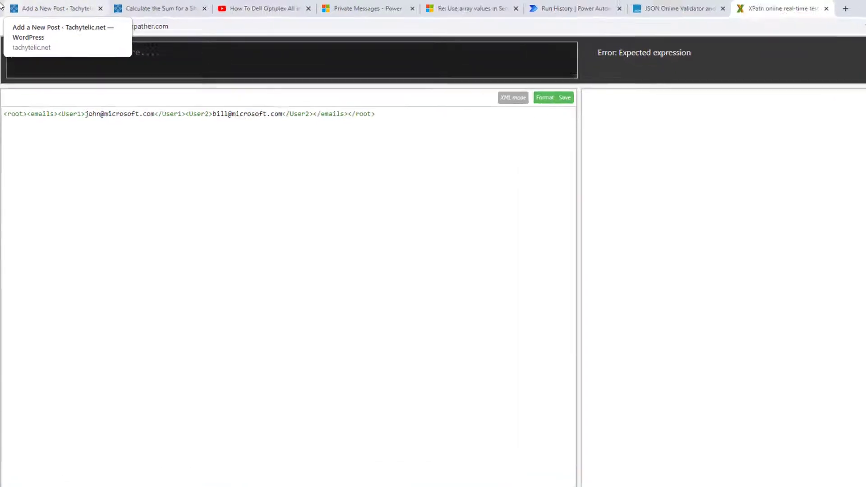
pyautogui.write('//emails/')
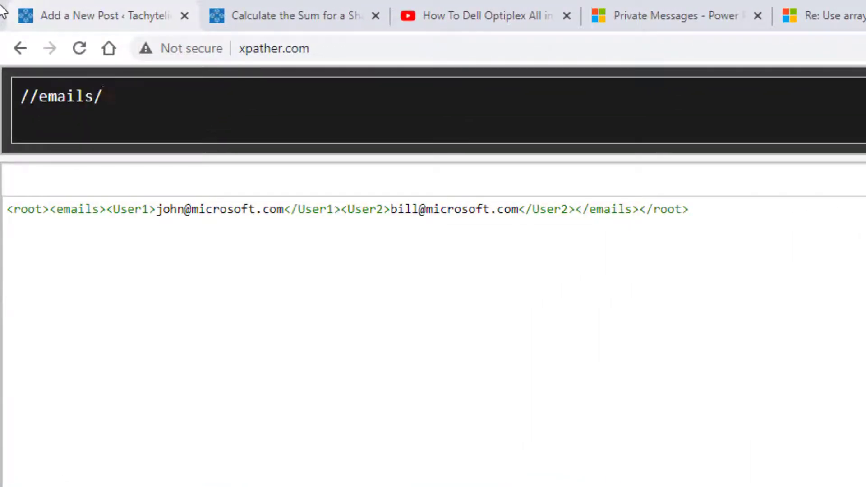
pyautogui.write('/text')
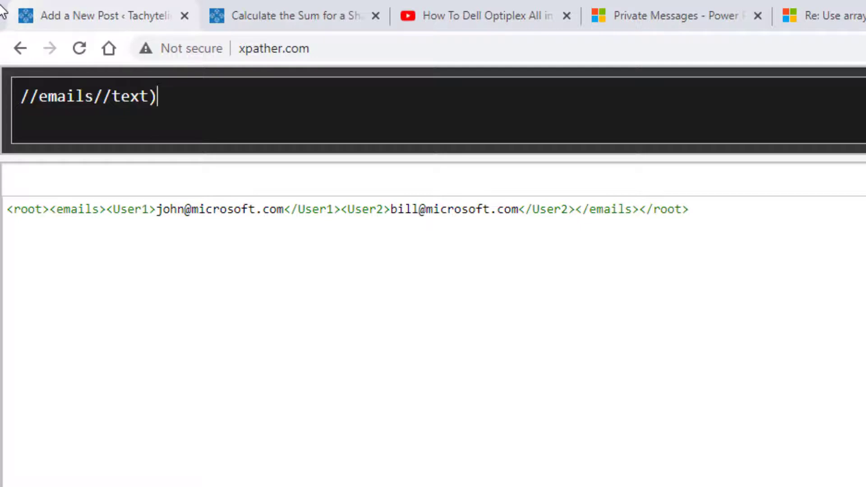
pyautogui.write('()')
pyautogui.hotkey('ctrl', 'a')
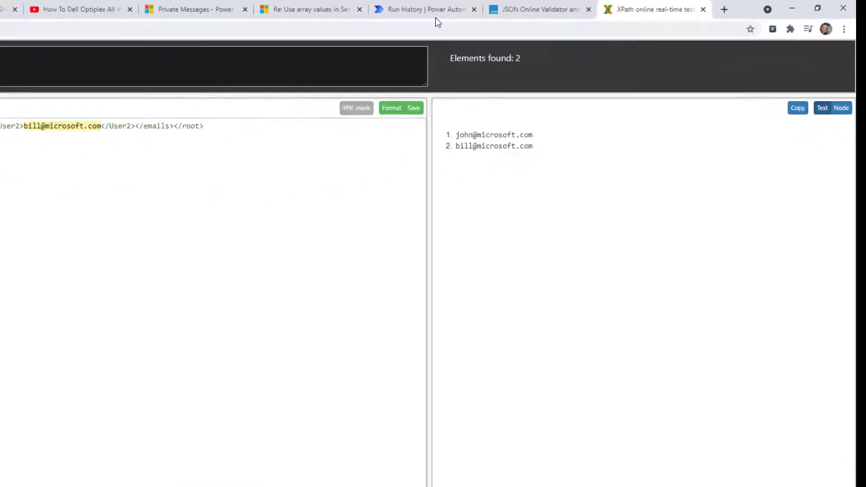
pyautogui.click(435, 13)
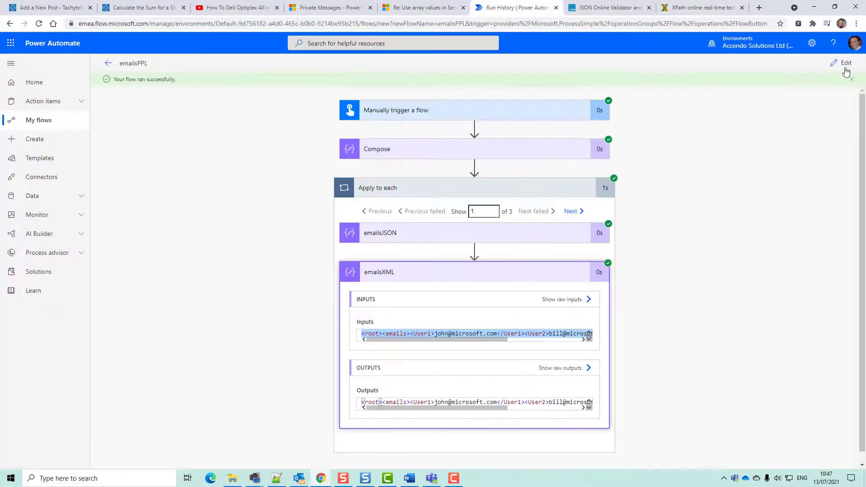
# Back in edit mode, add a Compose action after emailsXML inside the loop
pyautogui.click(846, 68)
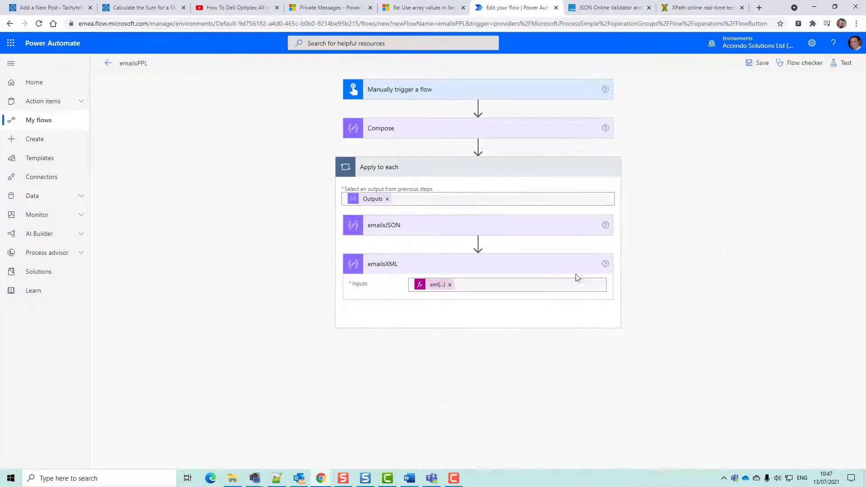
pyautogui.click(468, 336)
pyautogui.write('compose')
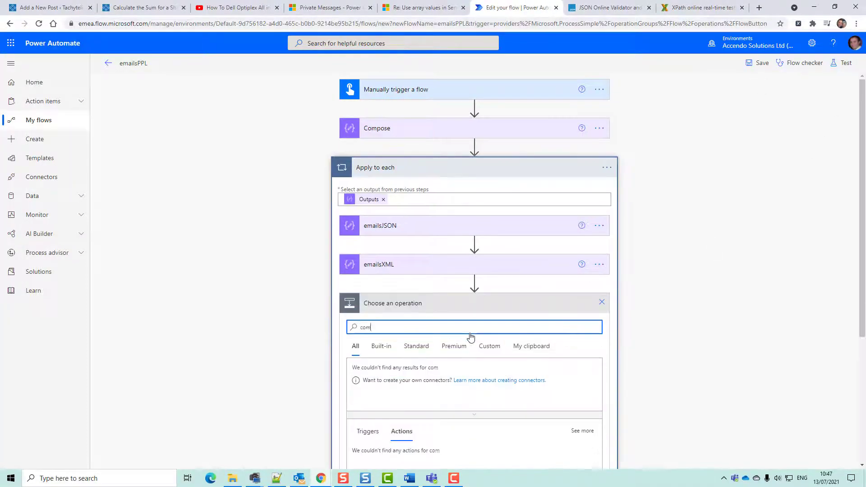
pyautogui.click(437, 457)
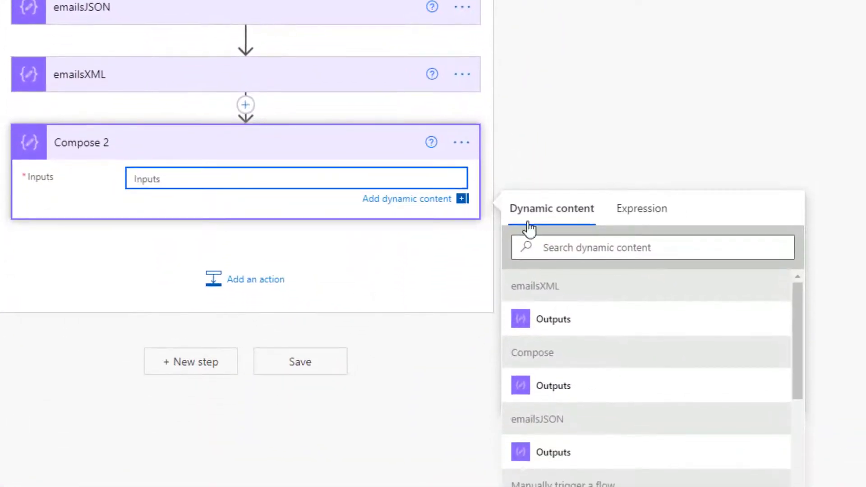
# Set Compose 2's input to xpath(outputs('emailsXML'), '//emails//text()') and save the flow
pyautogui.click(641, 210)
pyautogui.write('xlat')
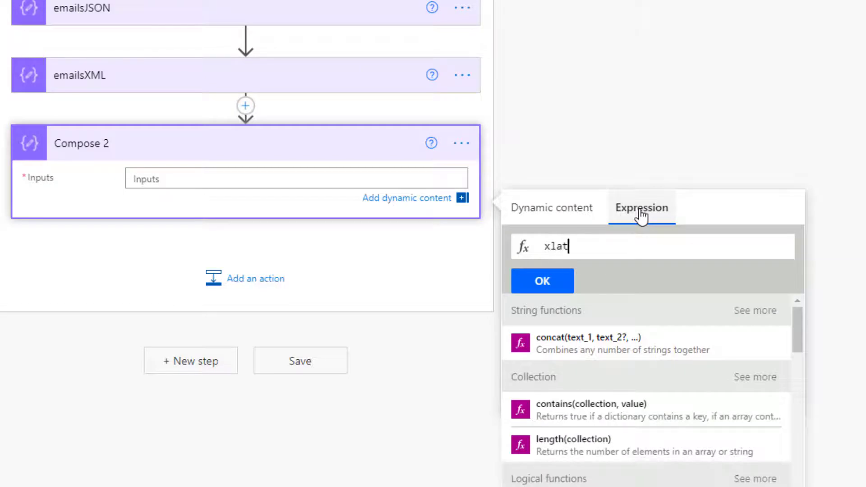
pyautogui.write('h')
pyautogui.press('BackSpace')
pyautogui.press('BackSpace')
pyautogui.press('BackSpace')
pyautogui.press('BackSpace')
pyautogui.write('path(')
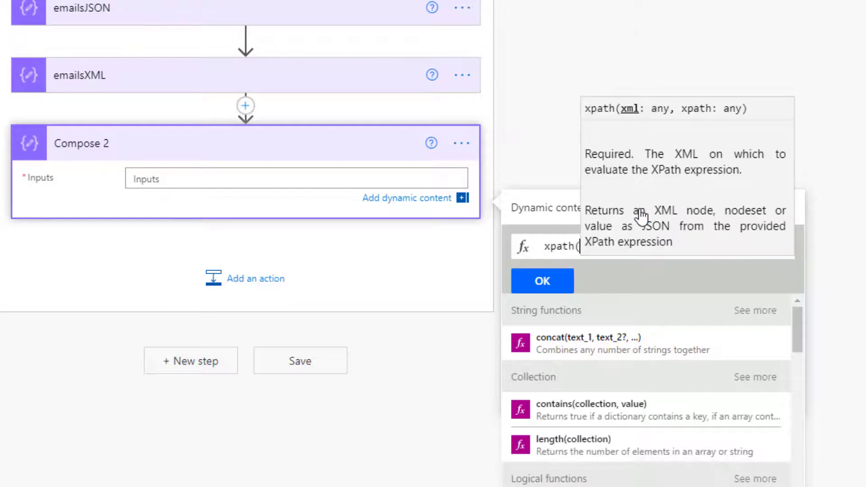
pyautogui.click(519, 209)
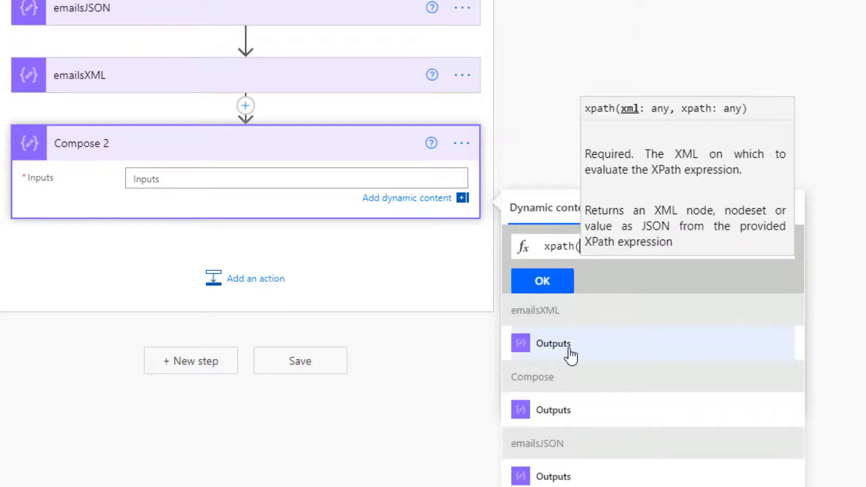
pyautogui.click(573, 352)
pyautogui.write("), '")
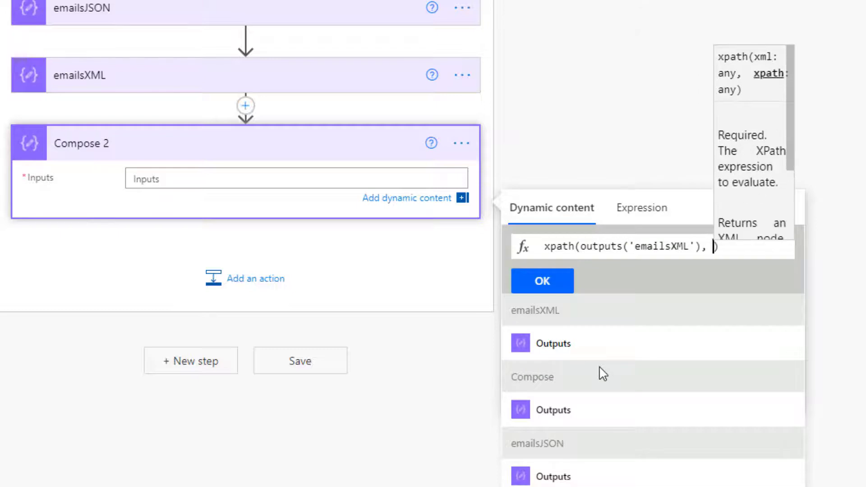
pyautogui.write('//emails//text()')
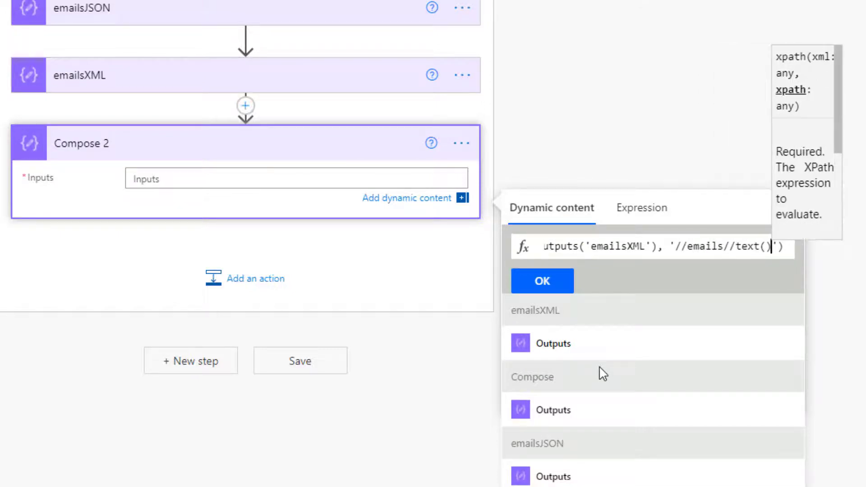
pyautogui.click(543, 281)
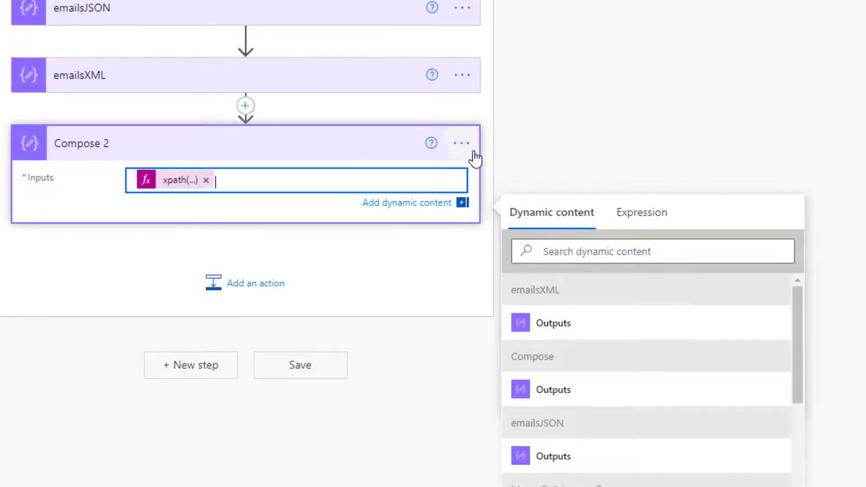
pyautogui.scroll(1, 492, 163)
pyautogui.click(464, 208)
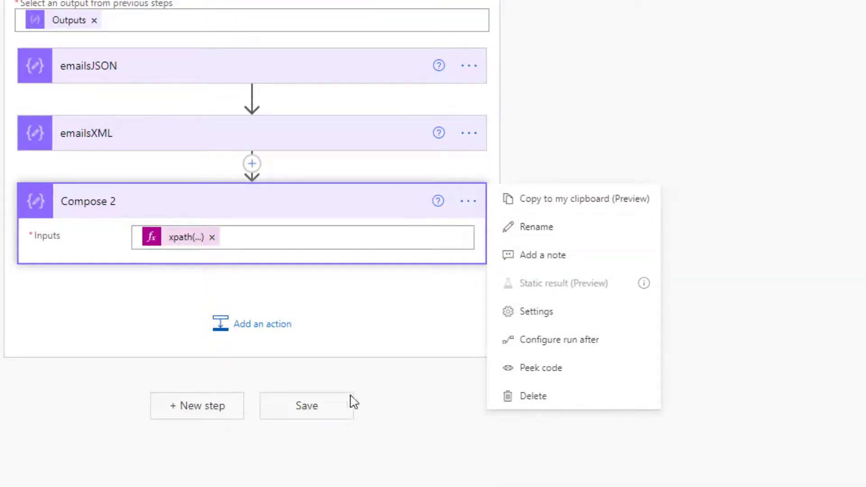
pyautogui.click(317, 408)
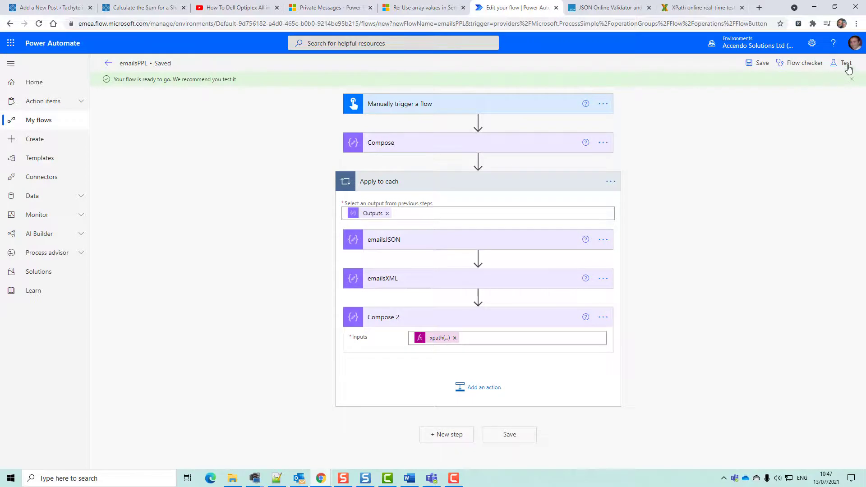
# Run a manual test of the flow and inspect Compose 2's inputs and outputs in the loop results
pyautogui.click(844, 63)
pyautogui.click(735, 453)
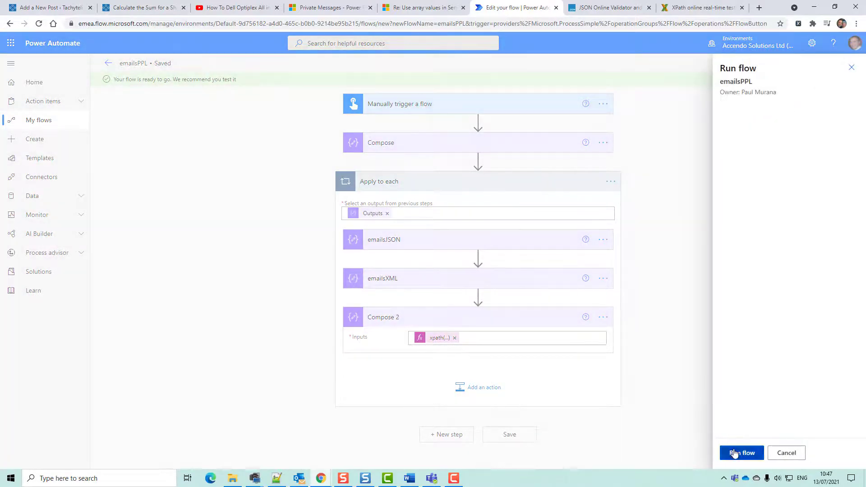
pyautogui.click(737, 452)
pyautogui.click(738, 452)
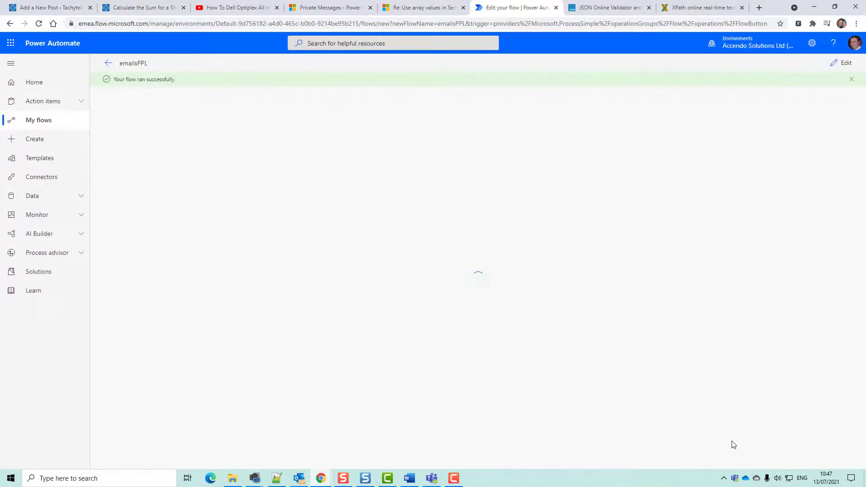
pyautogui.click(514, 188)
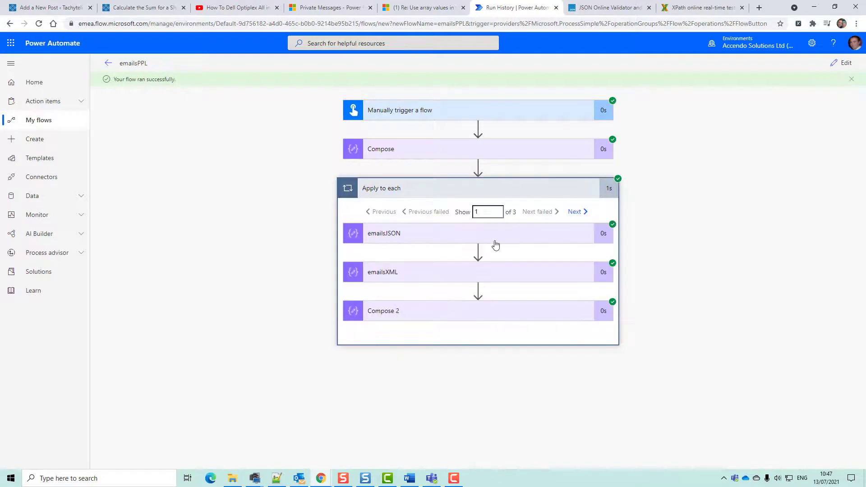
pyautogui.click(448, 315)
# Wrap Compose 2's xpath expression in join(..., ';') to make a semicolon-separated string
pyautogui.scroll(-2, 419, 396)
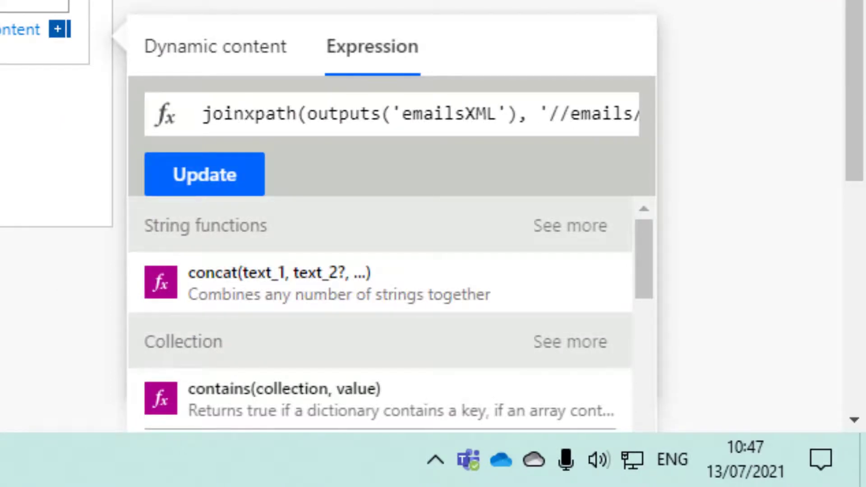
pyautogui.write('(')
pyautogui.write(", '")
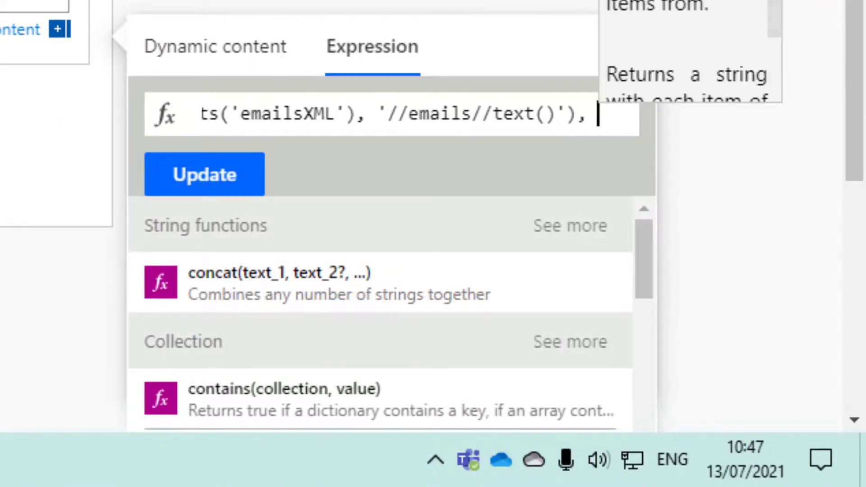
pyautogui.write(";')")
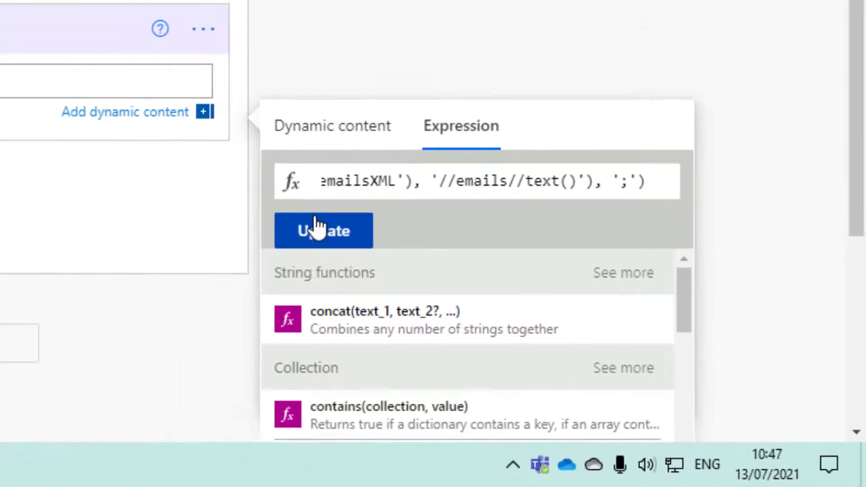
pyautogui.click(204, 174)
# Rename the Compose 2 step to 'recipients' and save the flow
pyautogui.click(599, 302)
pyautogui.click(622, 318)
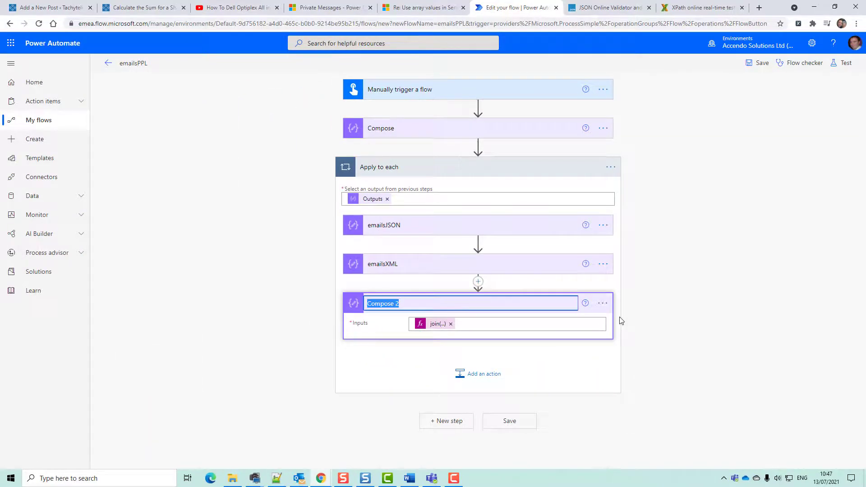
pyautogui.write('recipients')
pyautogui.click(524, 421)
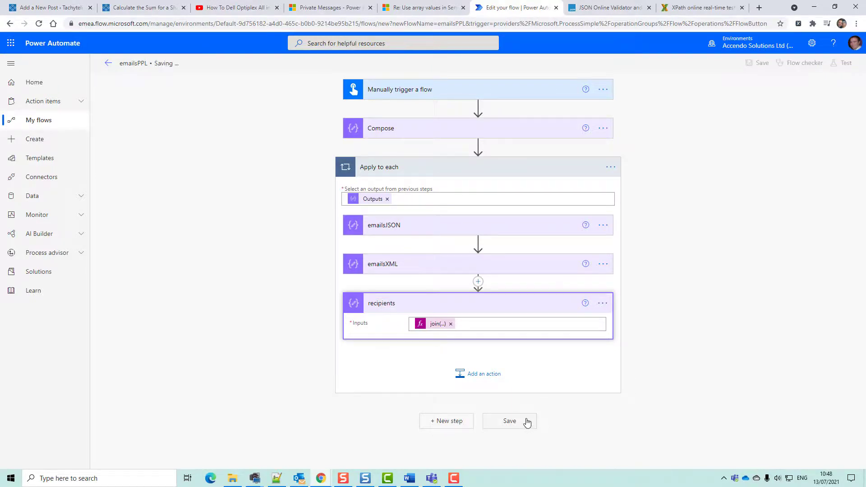
# Test the flow and check that recipients outputs semicolon-joined addresses in iterations 1 and 2
pyautogui.click(847, 66)
pyautogui.click(739, 453)
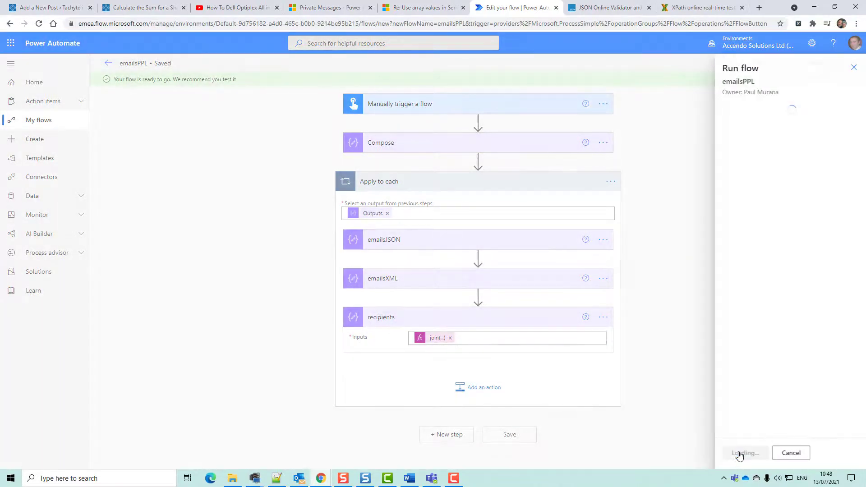
pyautogui.click(739, 454)
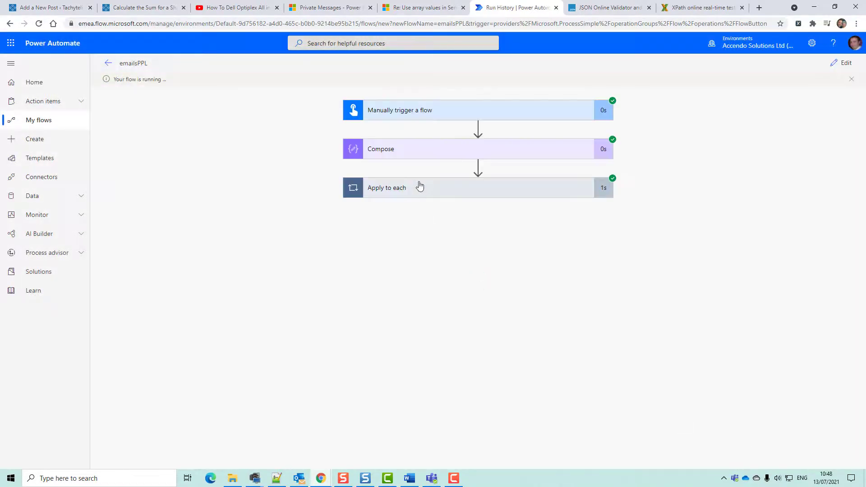
pyautogui.click(441, 319)
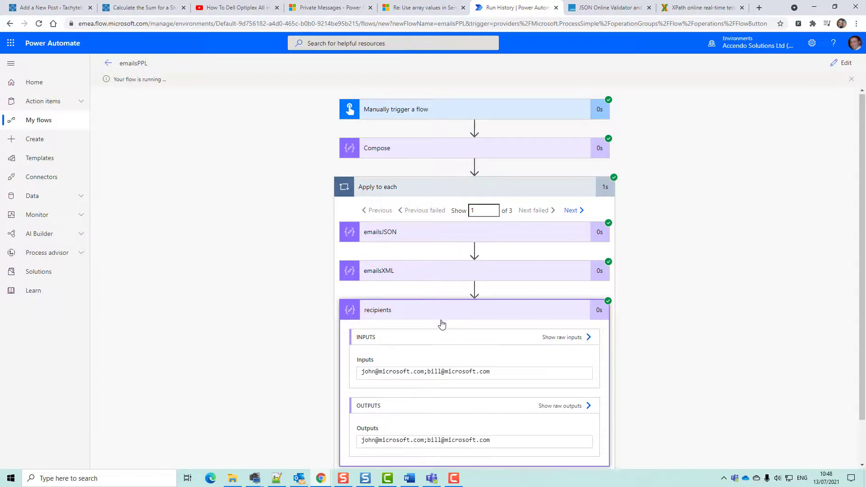
pyautogui.scroll(-1, 451, 381)
pyautogui.scroll(1, 519, 270)
pyautogui.click(572, 183)
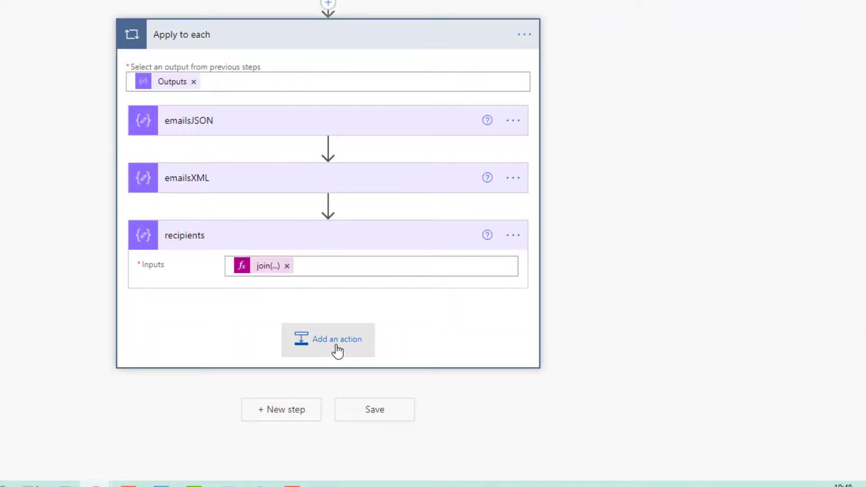
# Add a Send an email (V2) action inside the Apply to each loop
pyautogui.click(332, 342)
pyautogui.write('send an ema')
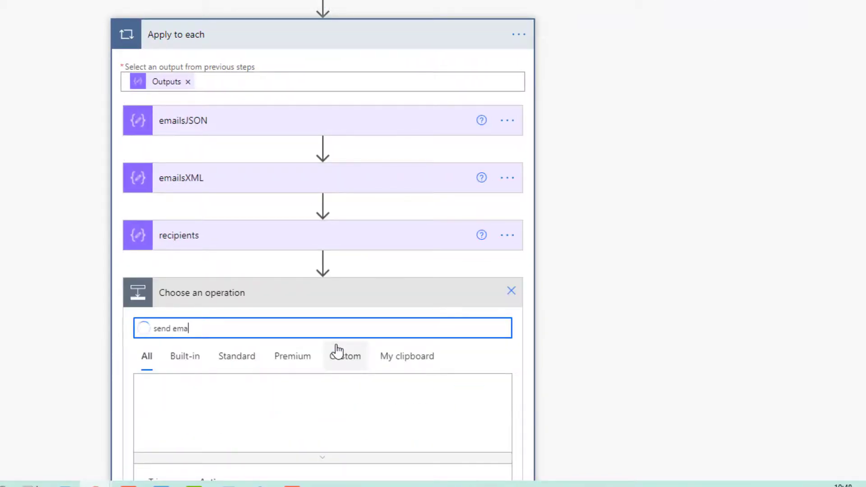
pyautogui.press('BackSpace')
pyautogui.press('BackSpace')
pyautogui.press('BackSpace')
pyautogui.write('an email')
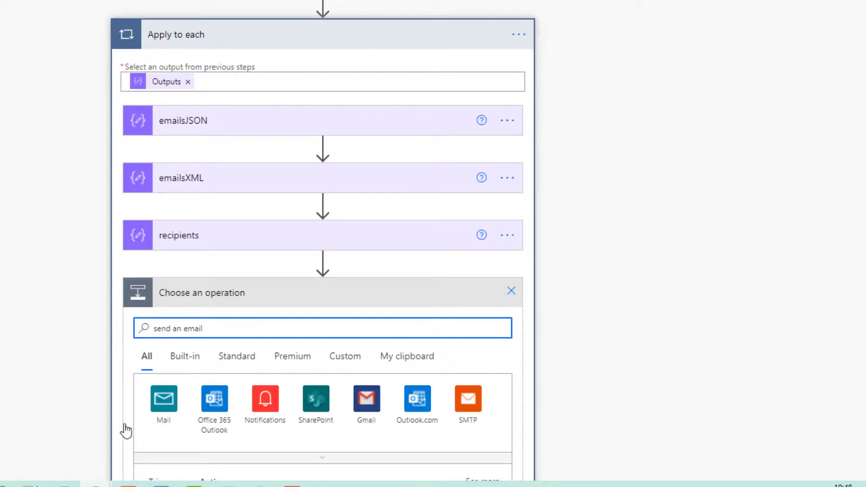
pyautogui.scroll(-5, 124, 429)
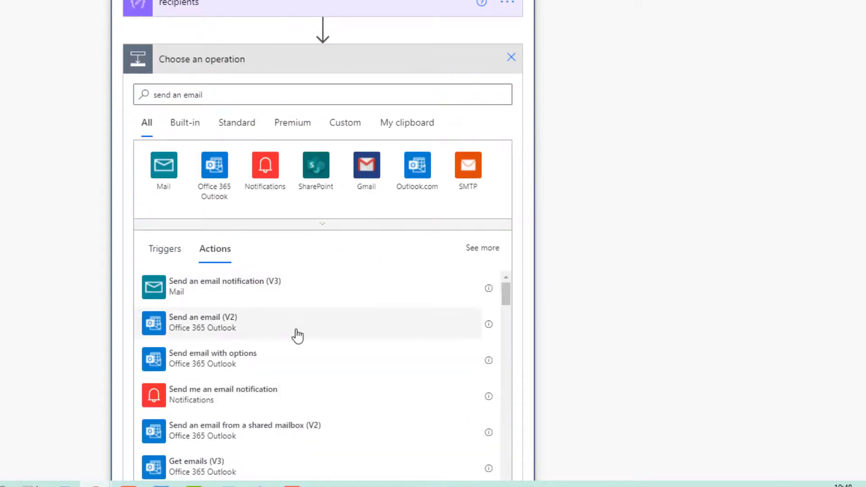
pyautogui.click(296, 334)
# Address the email to the recipients output, with subject 'Hello PPL' and body 'I hope you like this flow!'
pyautogui.click(276, 215)
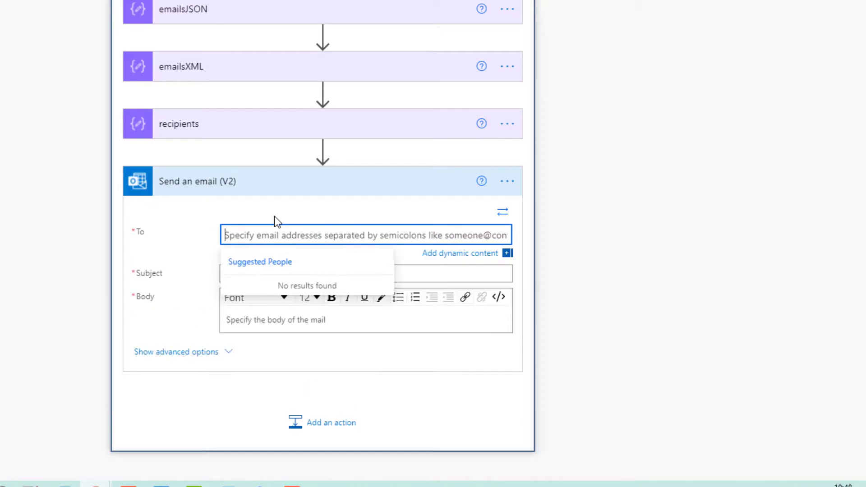
pyautogui.click(434, 255)
pyautogui.click(614, 356)
pyautogui.click(318, 273)
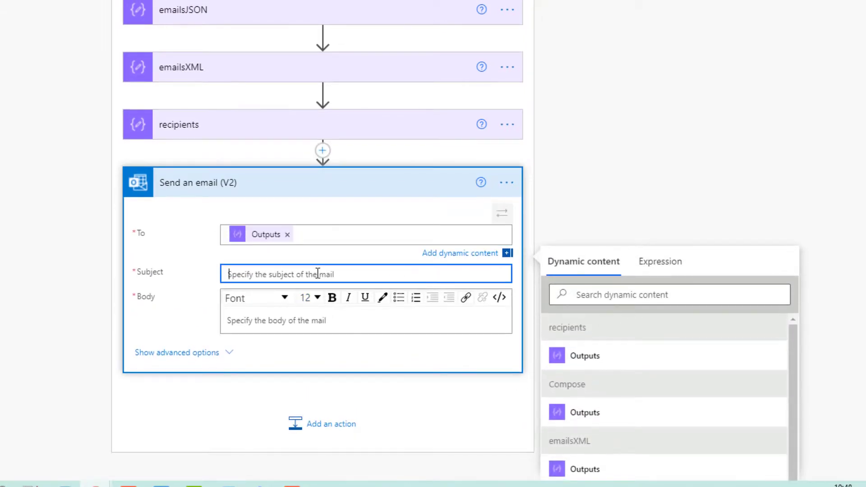
pyautogui.write('Hello PPL')
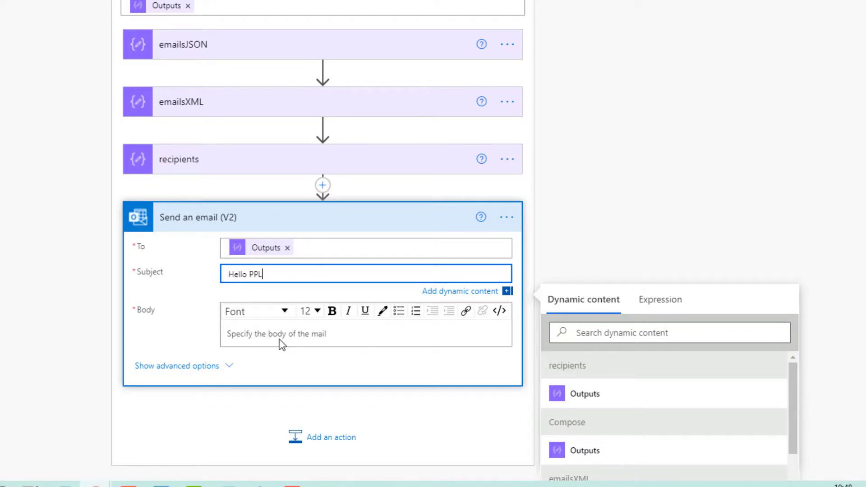
pyautogui.click(278, 334)
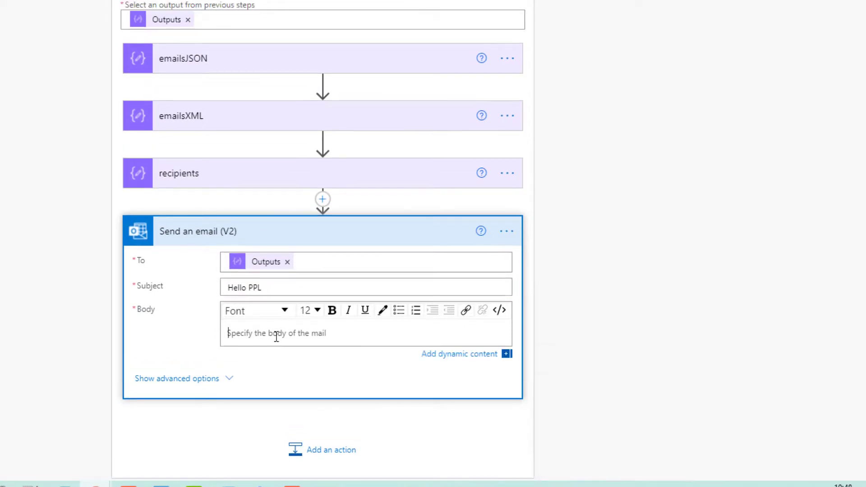
pyautogui.write('I hope you like this flow!')
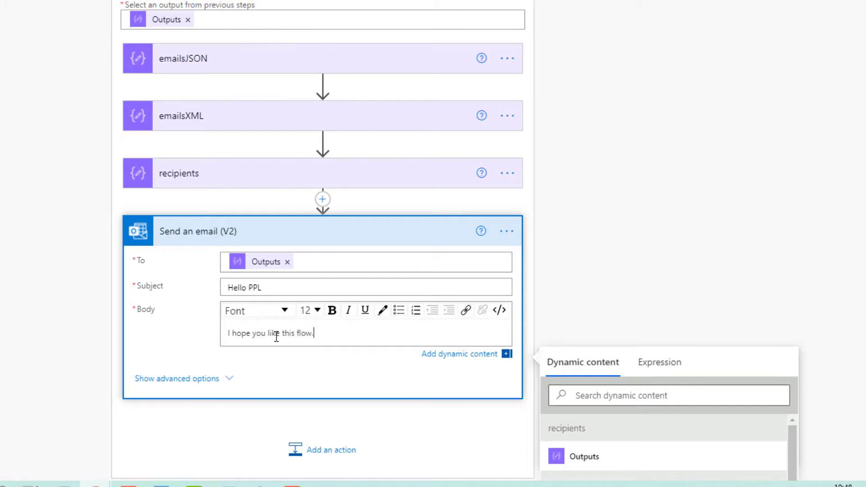
pyautogui.scroll(-2, 333, 350)
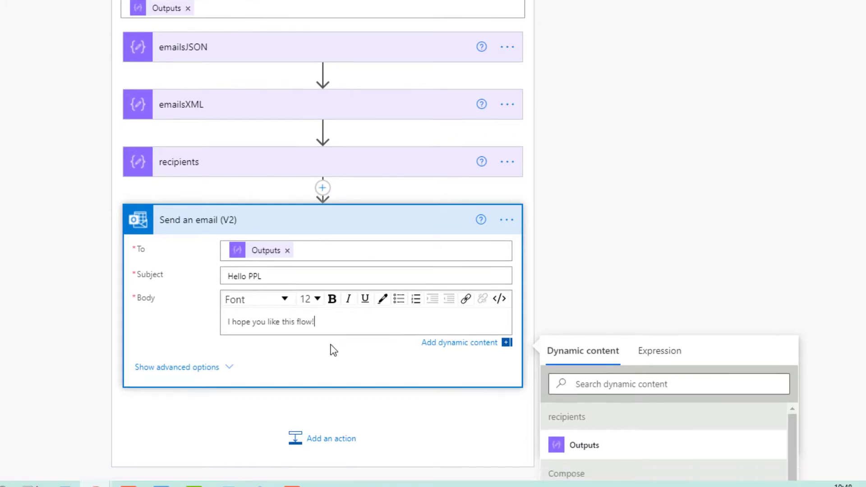
pyautogui.scroll(3, 648, 160)
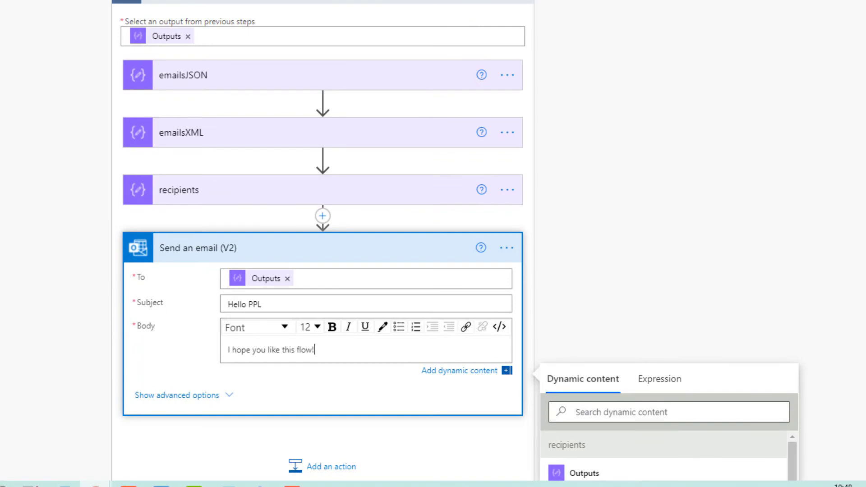